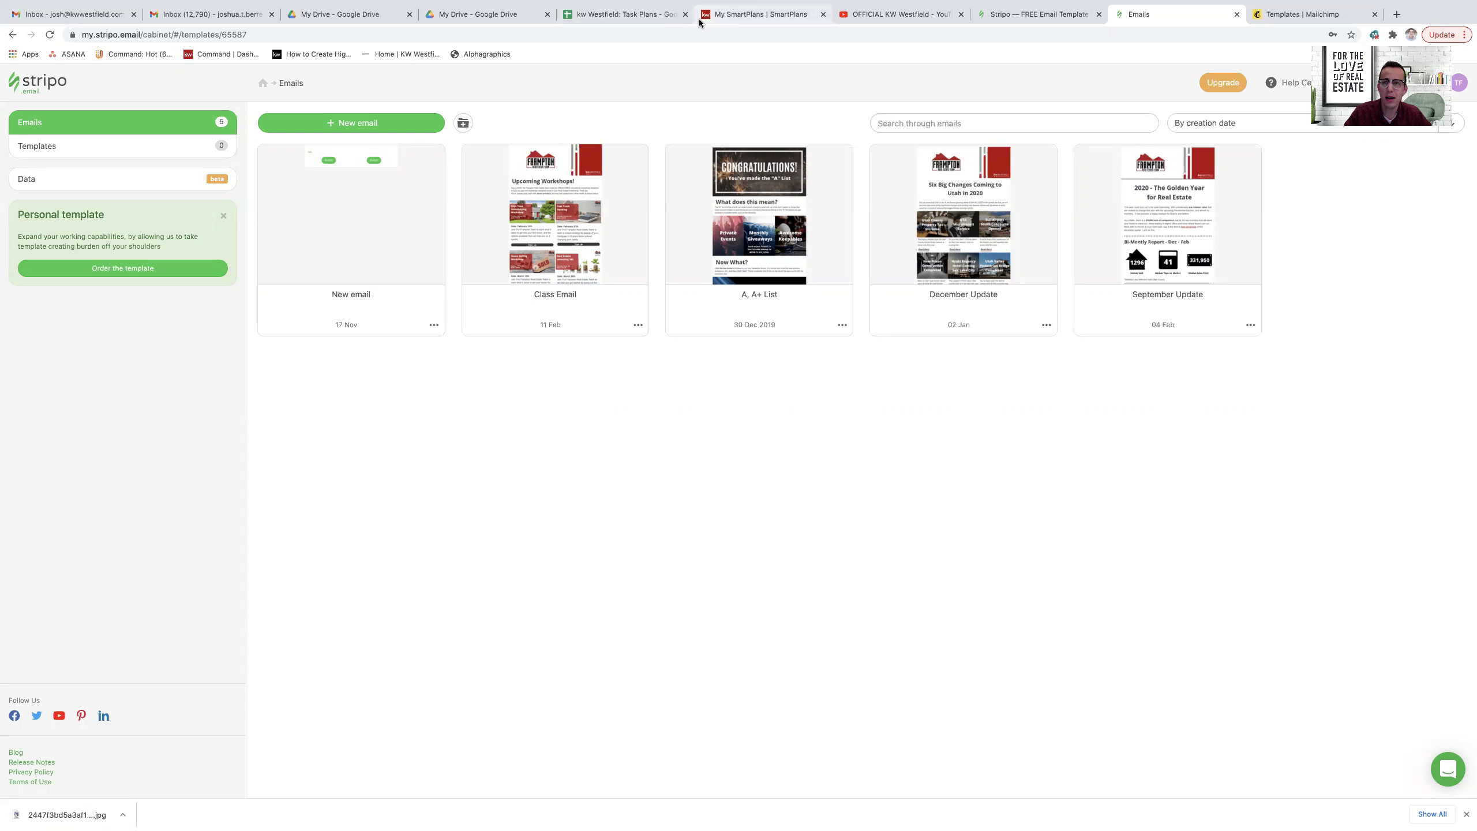
Step: Glance at the Mailchimp templates tab, then return to the Stripo Emails list
{"action": "left_click", "coordinate": [1287, 16]}
{"action": "left_click", "coordinate": [1157, 14]}
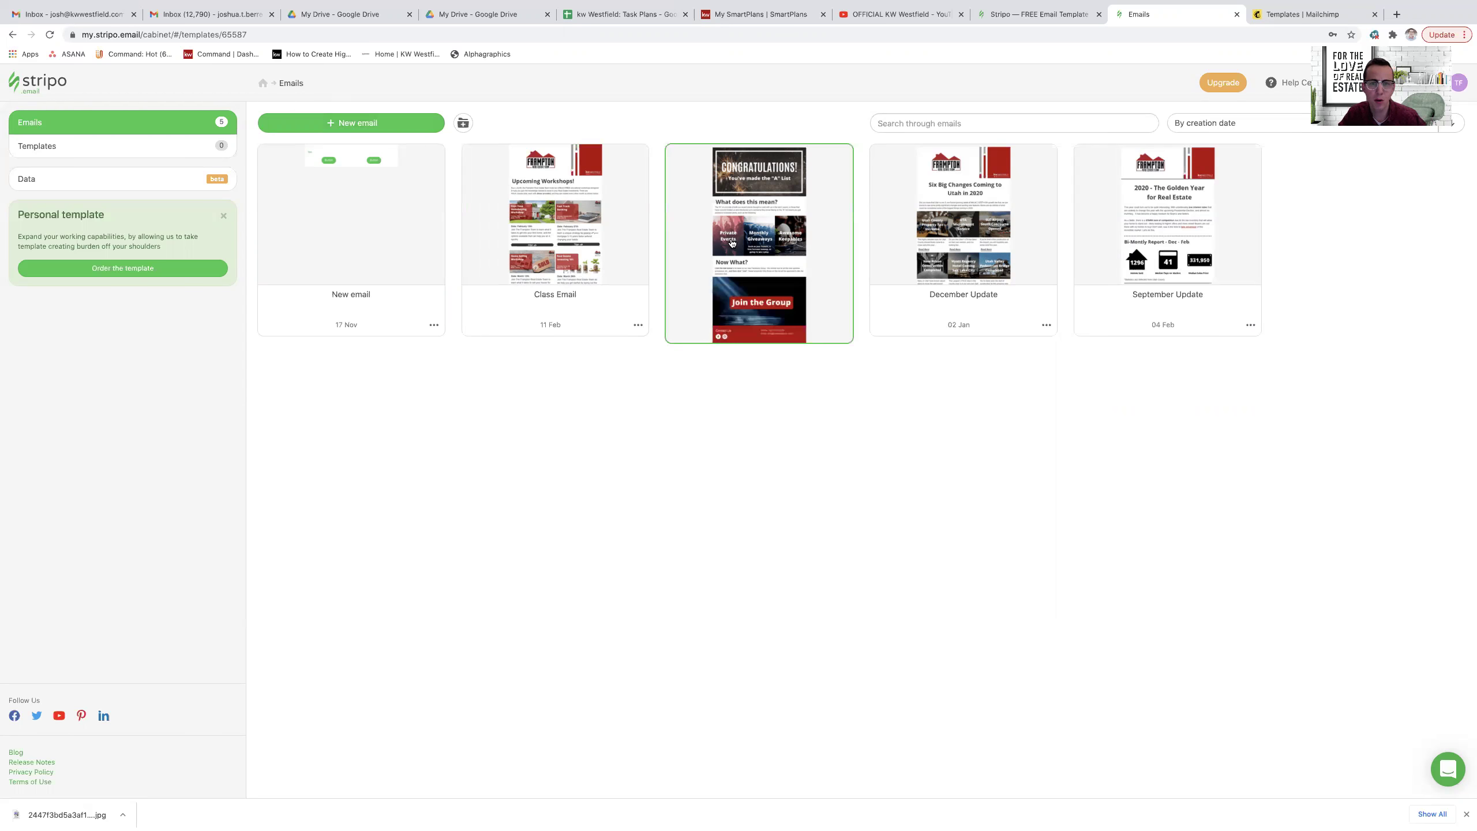
Step: Open the A, A+ List email and check the Private Events and Join the Group image links
{"action": "left_click", "coordinate": [742, 254]}
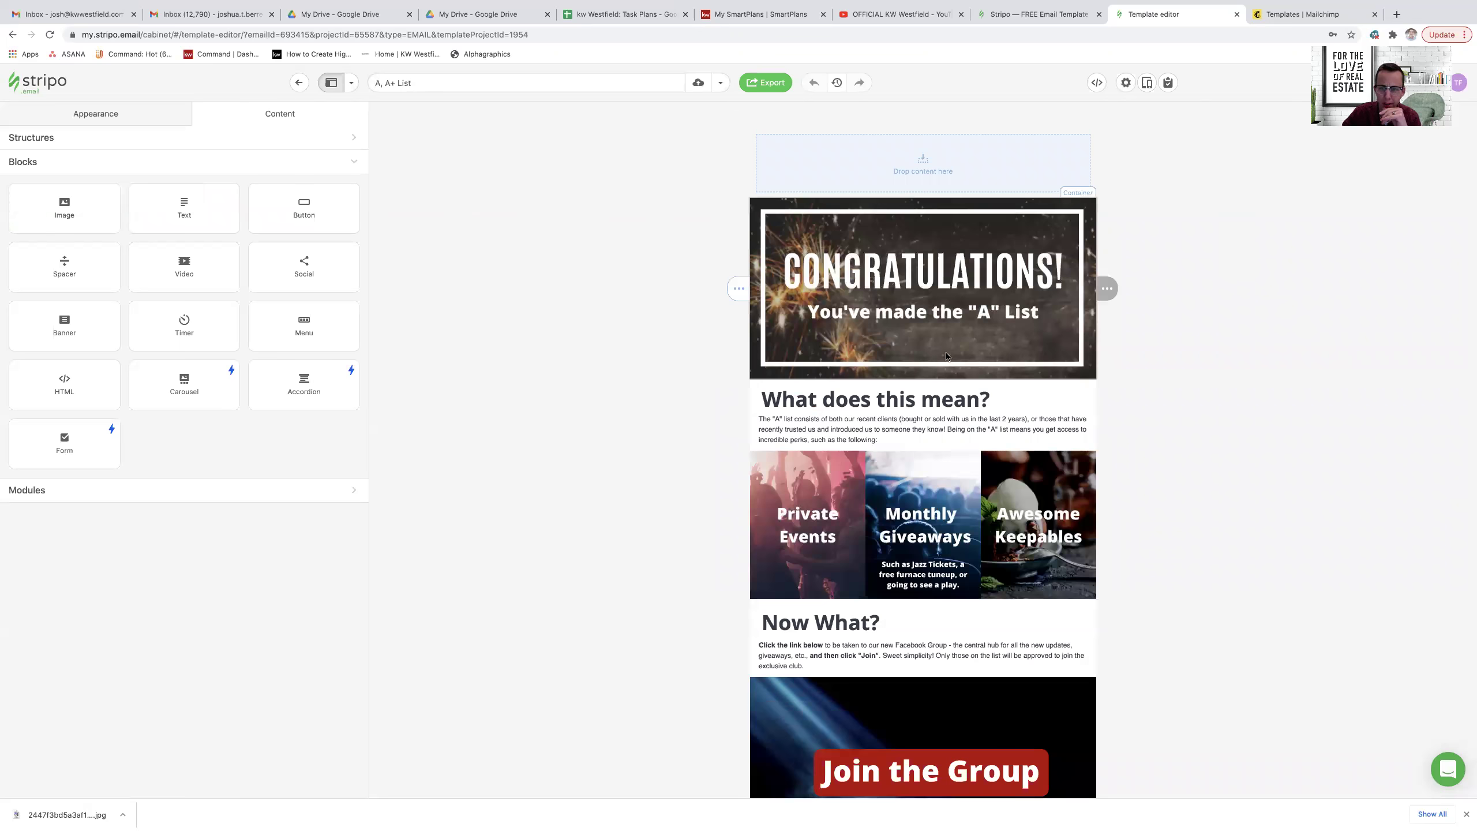
{"action": "scroll", "coordinate": [903, 397], "scroll_direction": "down", "scroll_amount": 3}
{"action": "scroll", "coordinate": [902, 398], "scroll_direction": "up", "scroll_amount": 3}
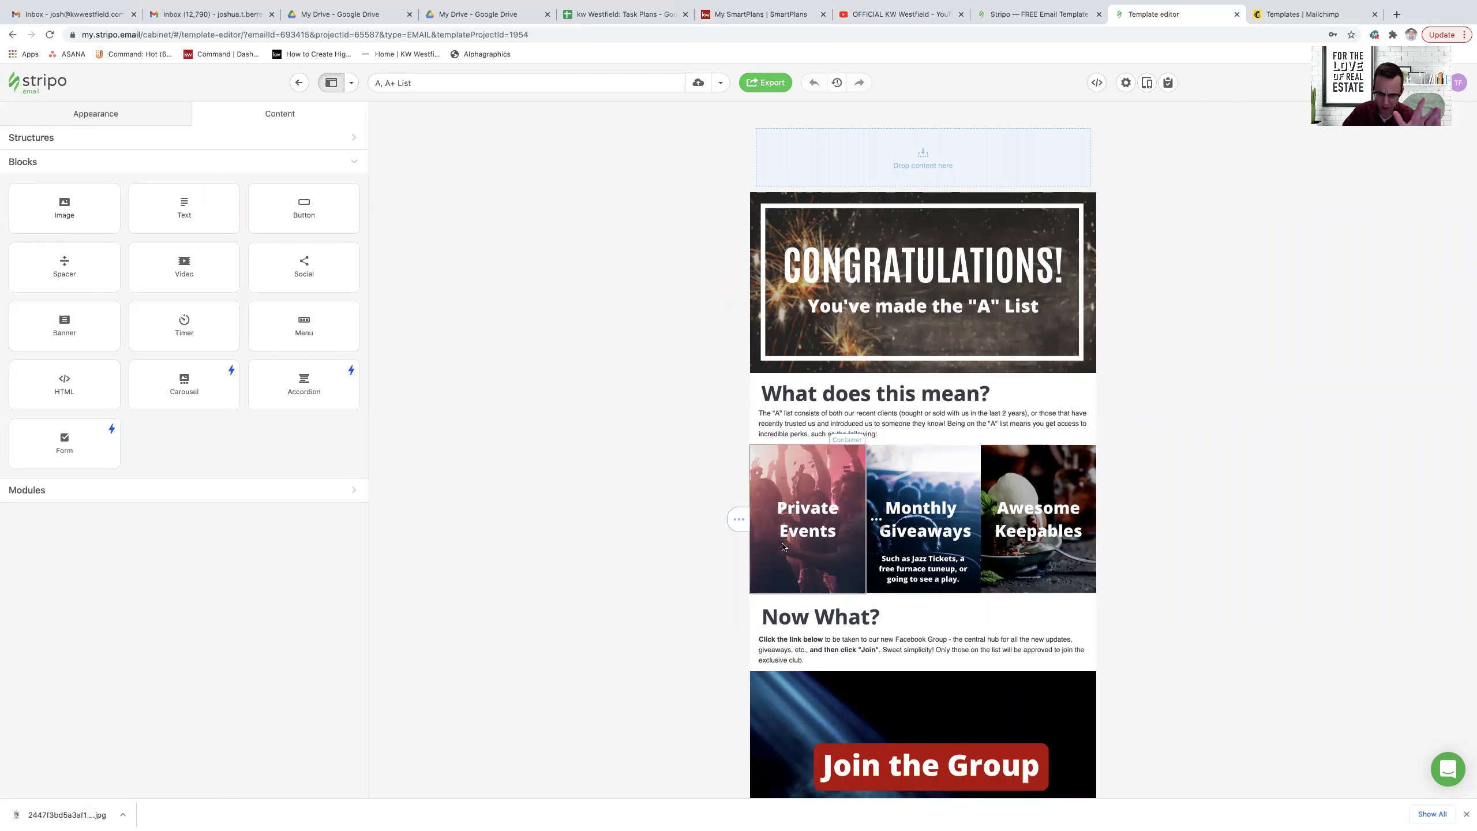
{"action": "scroll", "coordinate": [783, 546], "scroll_direction": "down", "scroll_amount": 2}
{"action": "left_click", "coordinate": [811, 491]}
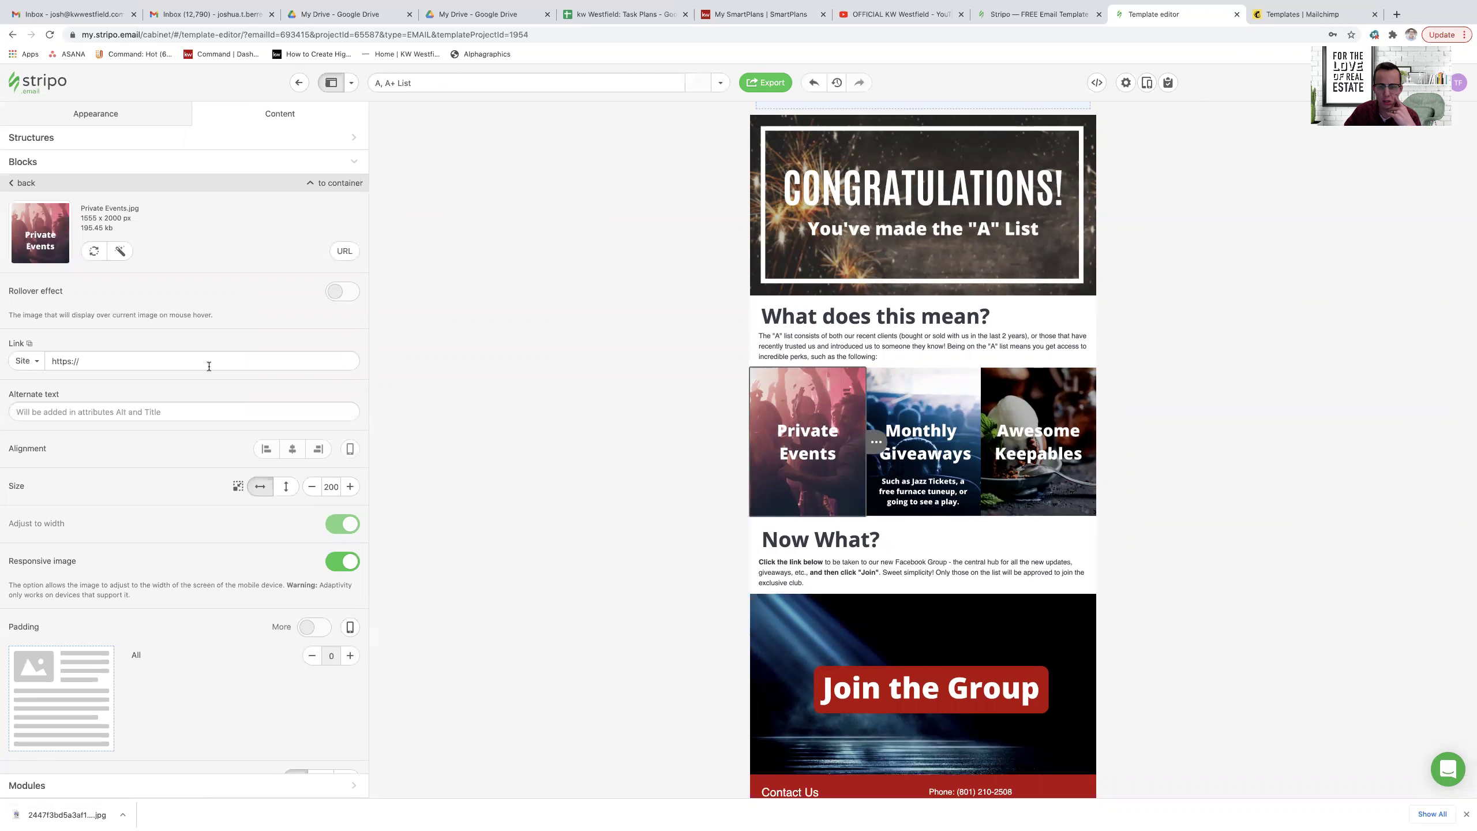
{"action": "left_click", "coordinate": [871, 684]}
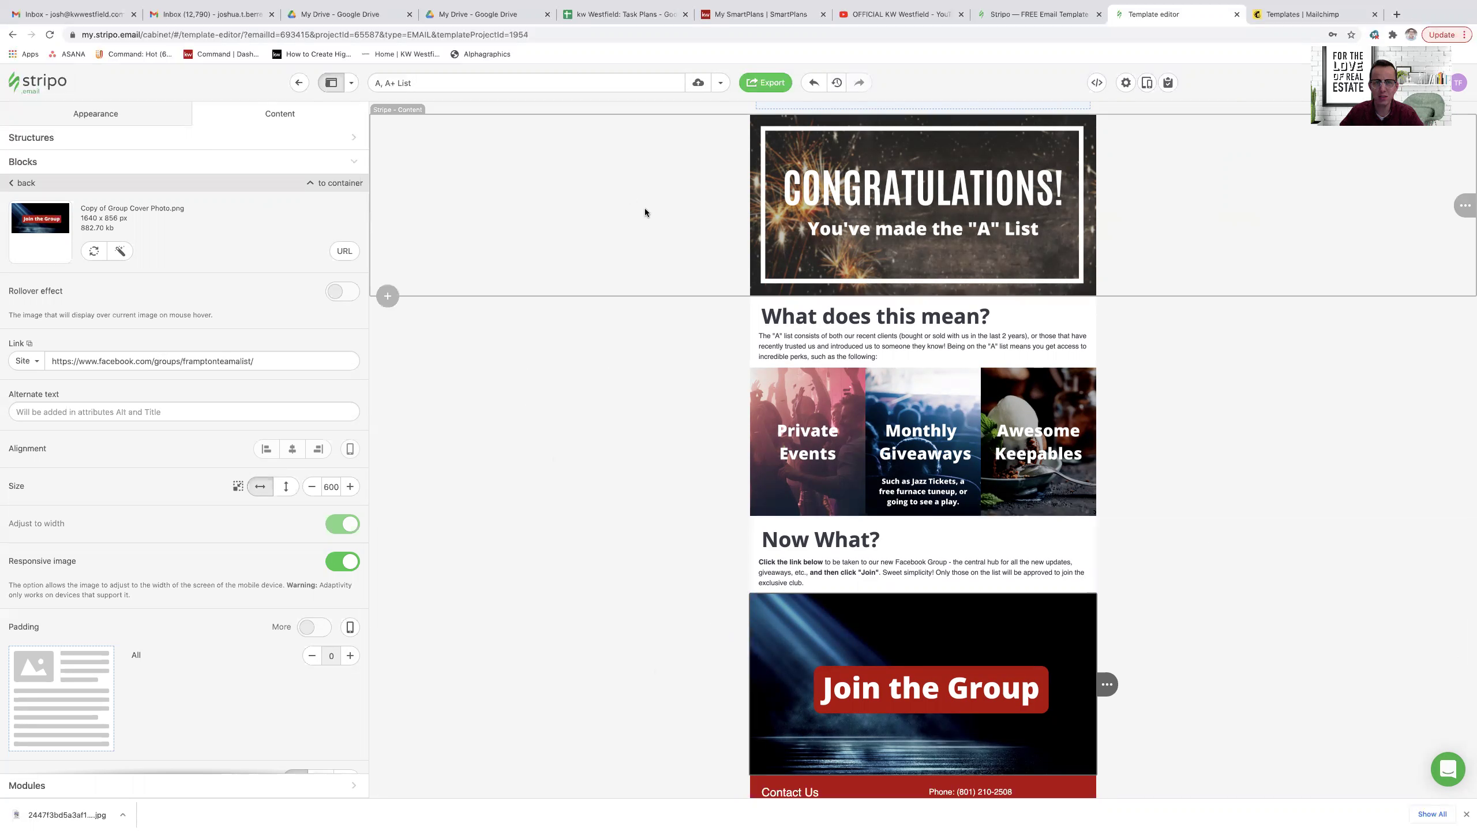
{"action": "left_click", "coordinate": [669, 188]}
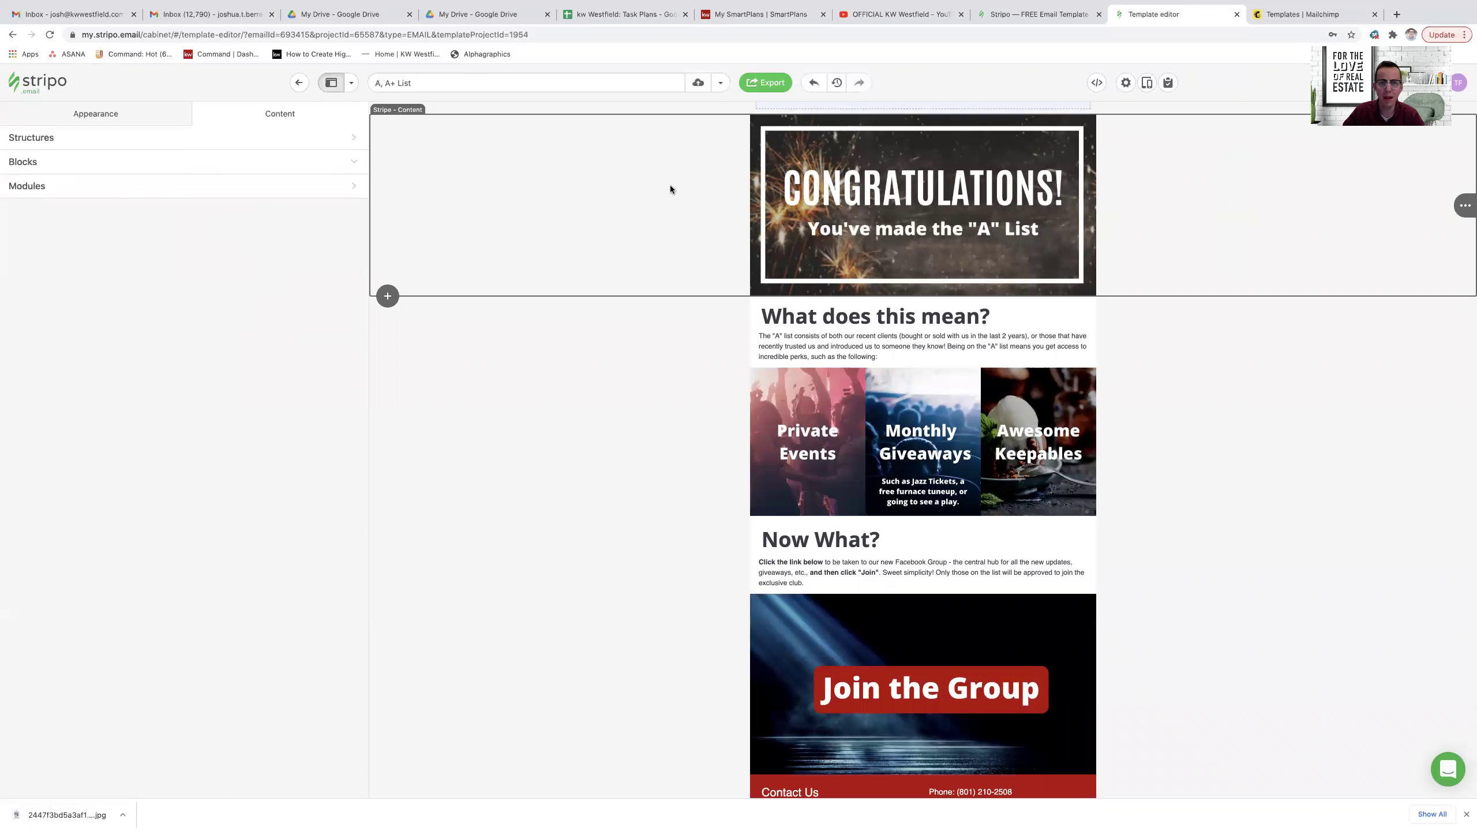
Step: Export the A, A+ List email with Download HTML file, saving A, A List (1).html
{"action": "left_click", "coordinate": [760, 83]}
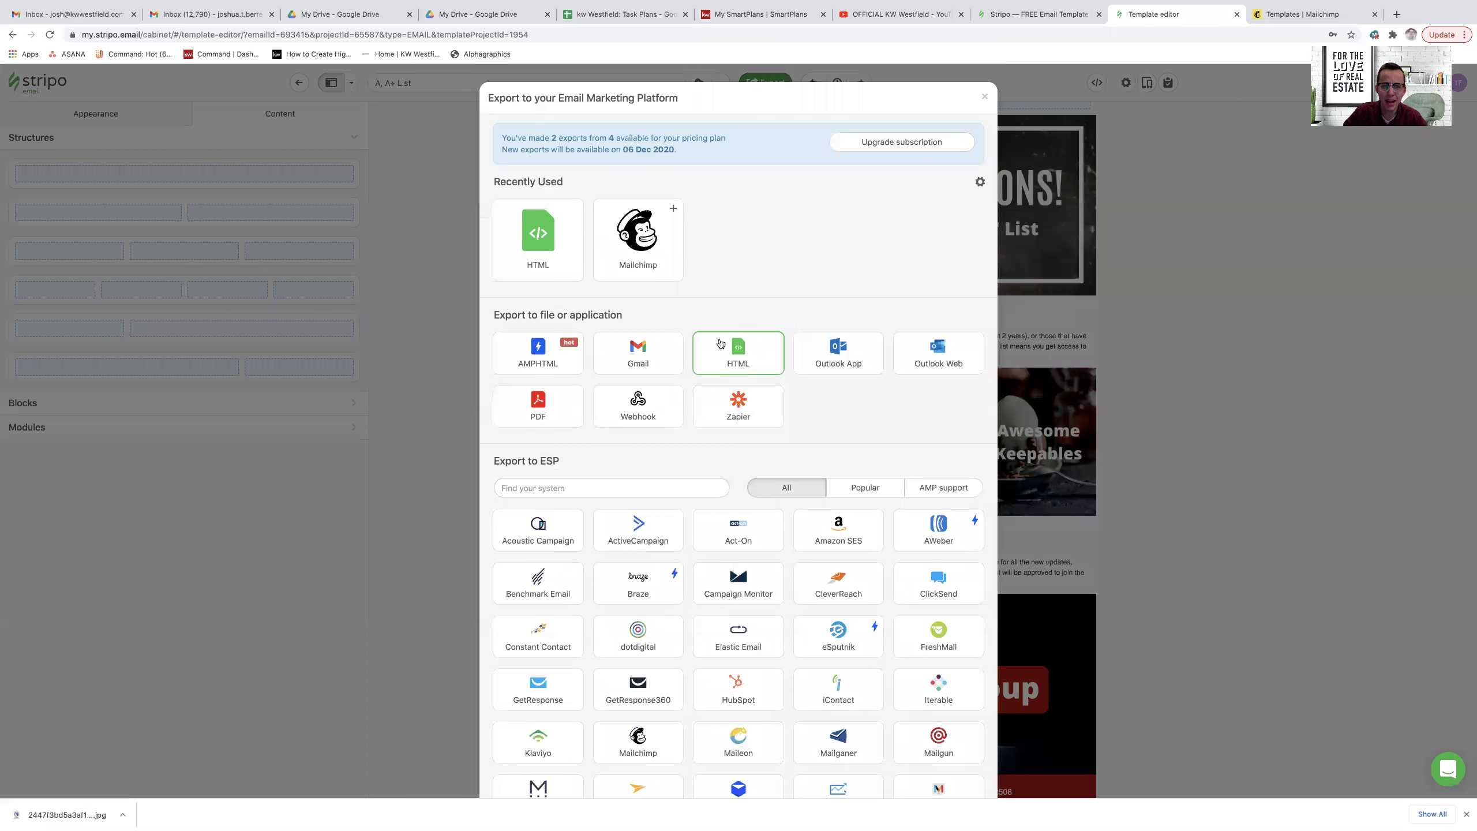
{"action": "left_click", "coordinate": [742, 361]}
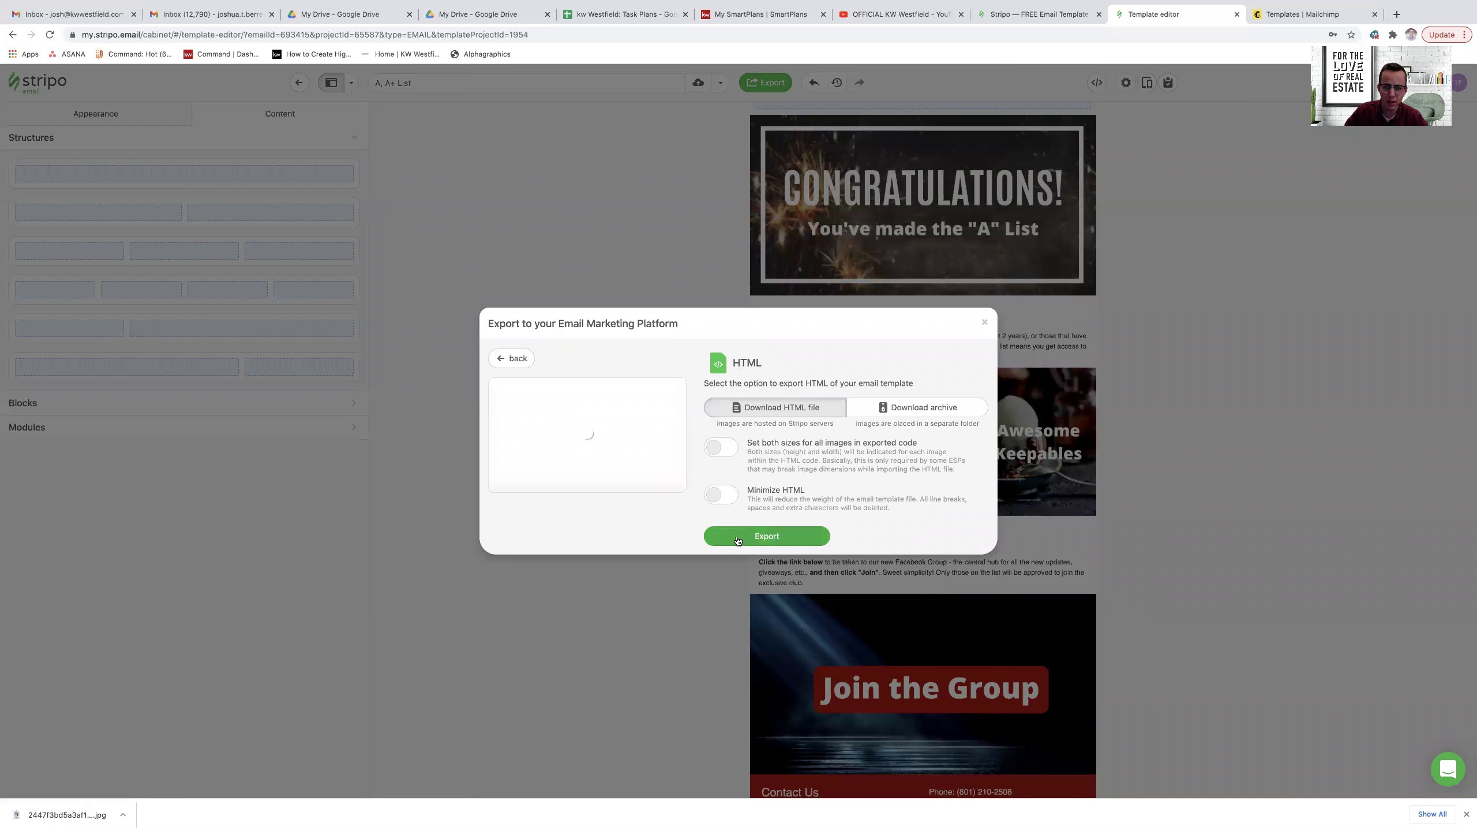
{"action": "left_click", "coordinate": [759, 543]}
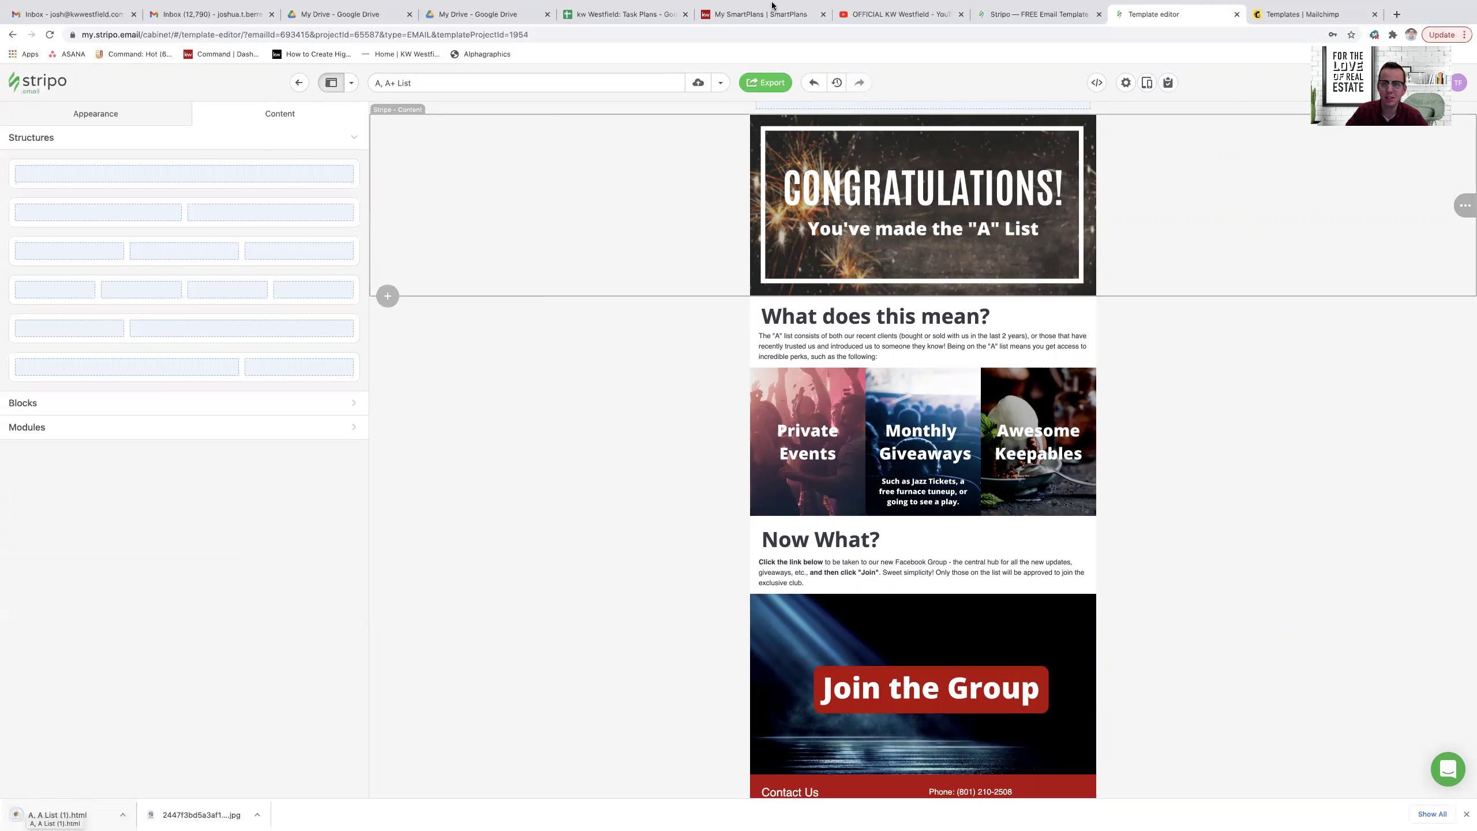
Step: In Mailchimp's Email templates, export the Westfield Weekly Template as HTML
{"action": "key", "text": "ctrl+Tab"}
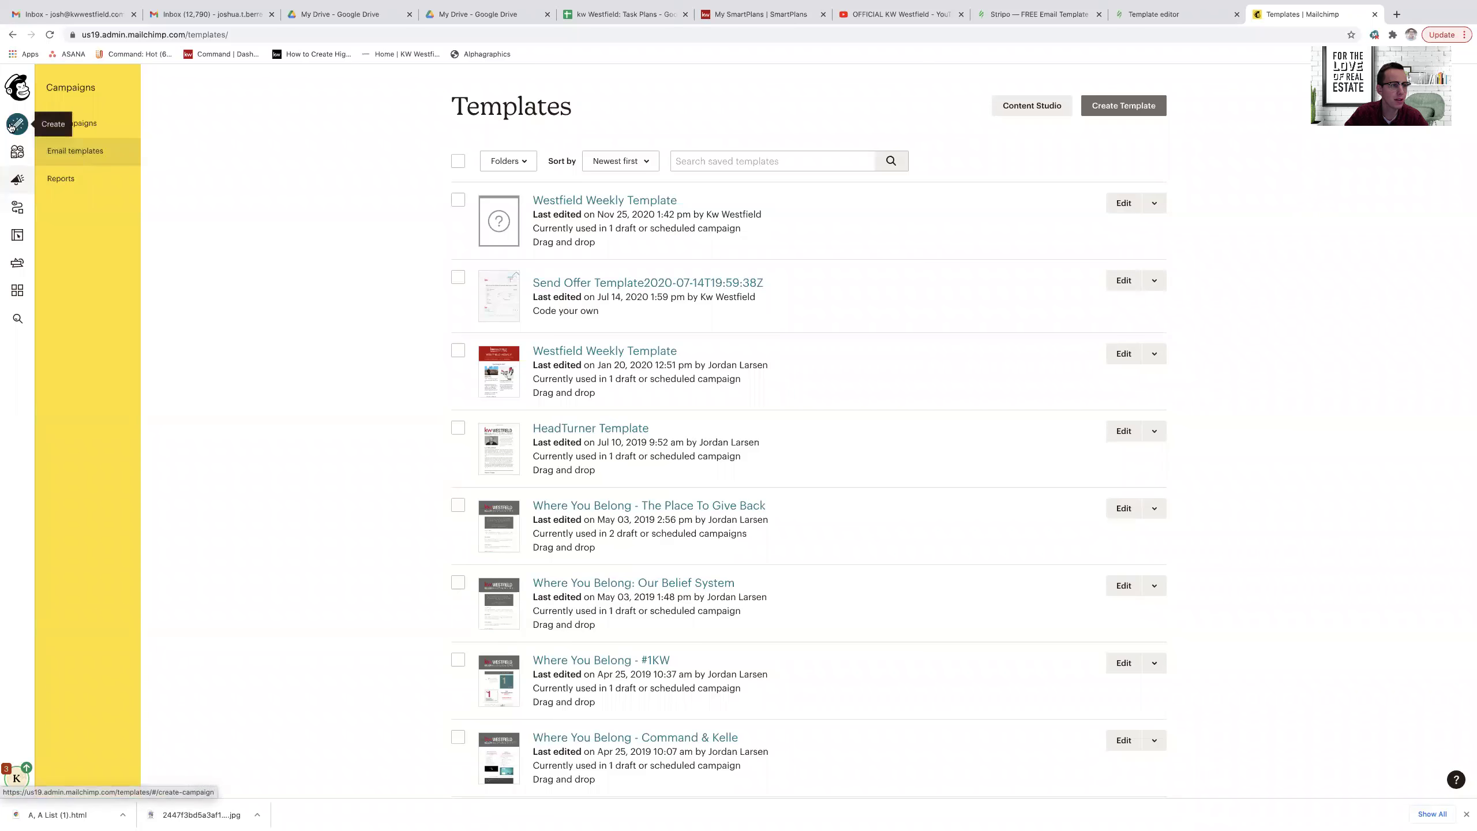
{"action": "left_click", "coordinate": [17, 180]}
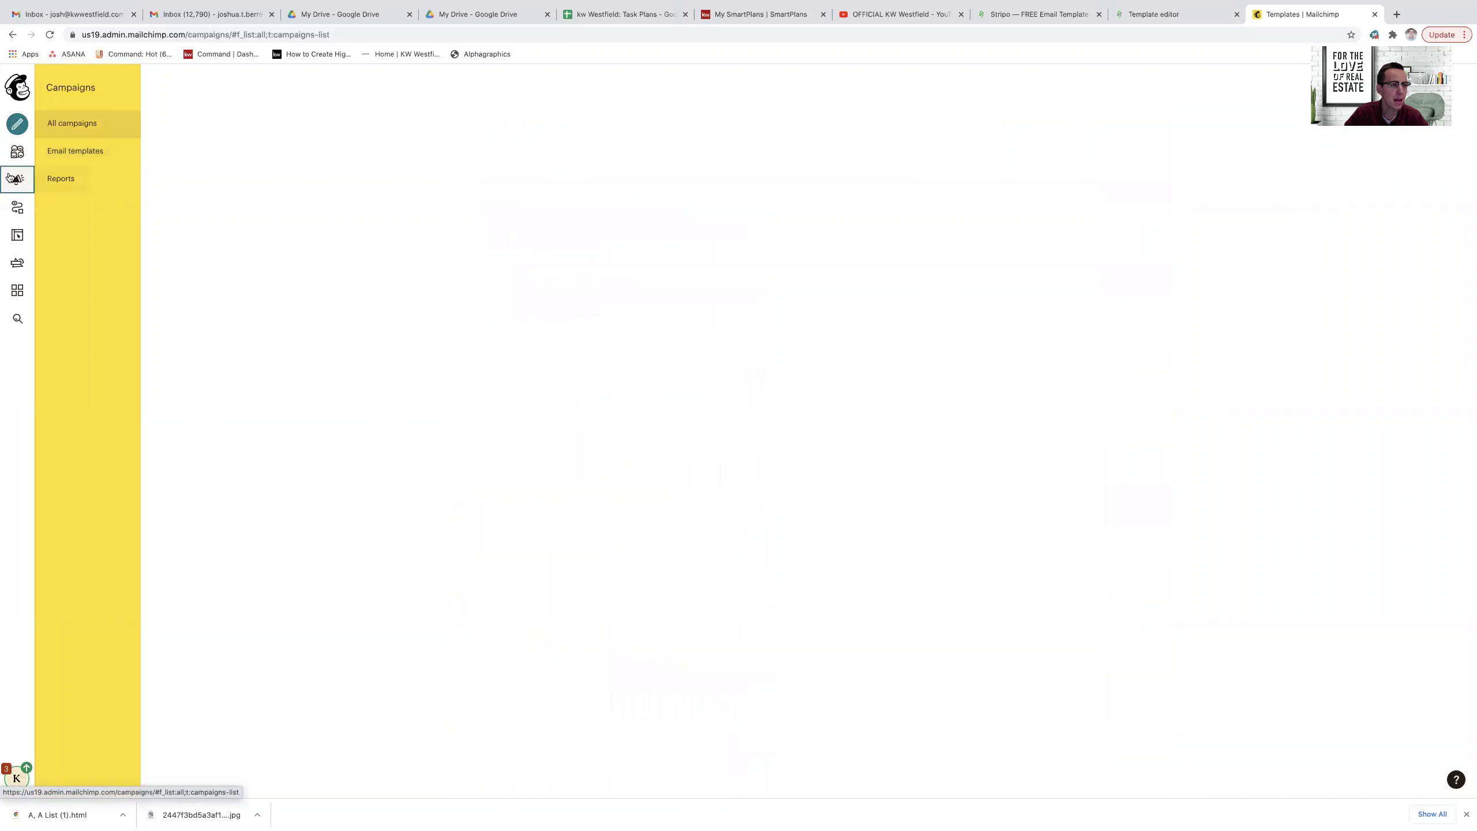
{"action": "left_click", "coordinate": [78, 153]}
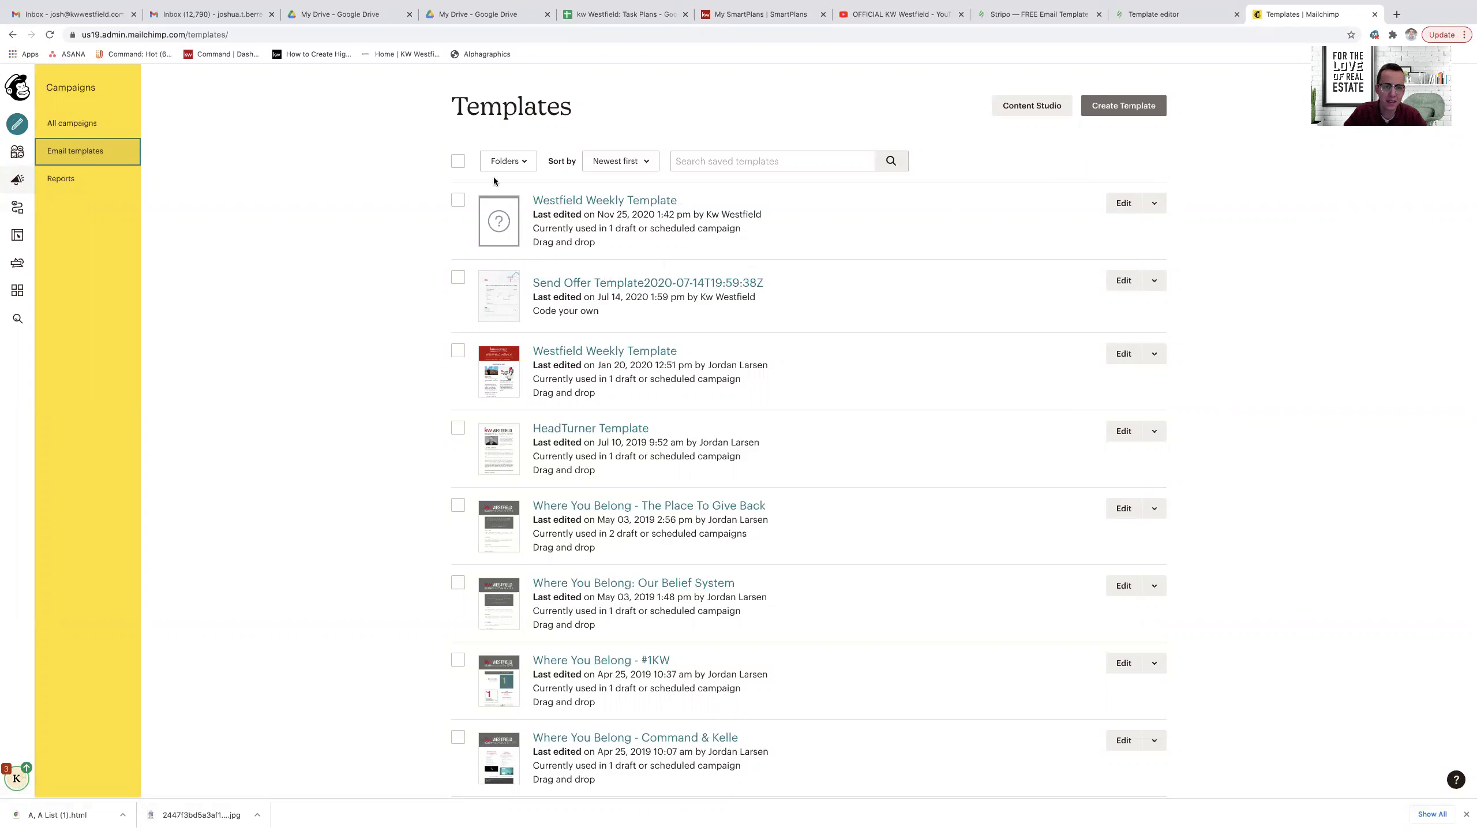
{"action": "left_click", "coordinate": [1154, 203]}
{"action": "left_click", "coordinate": [1157, 285]}
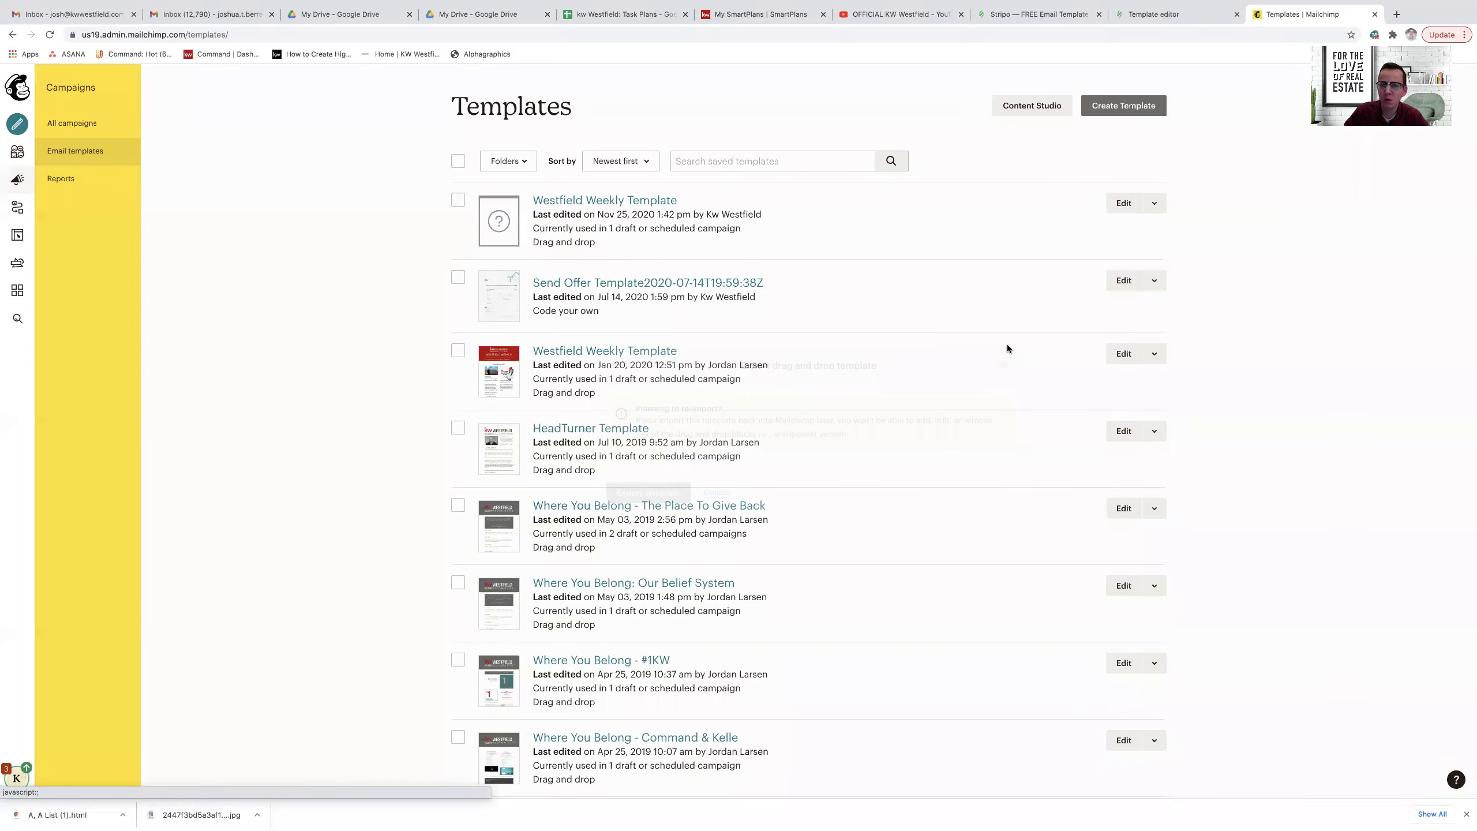
{"action": "left_click", "coordinate": [646, 497]}
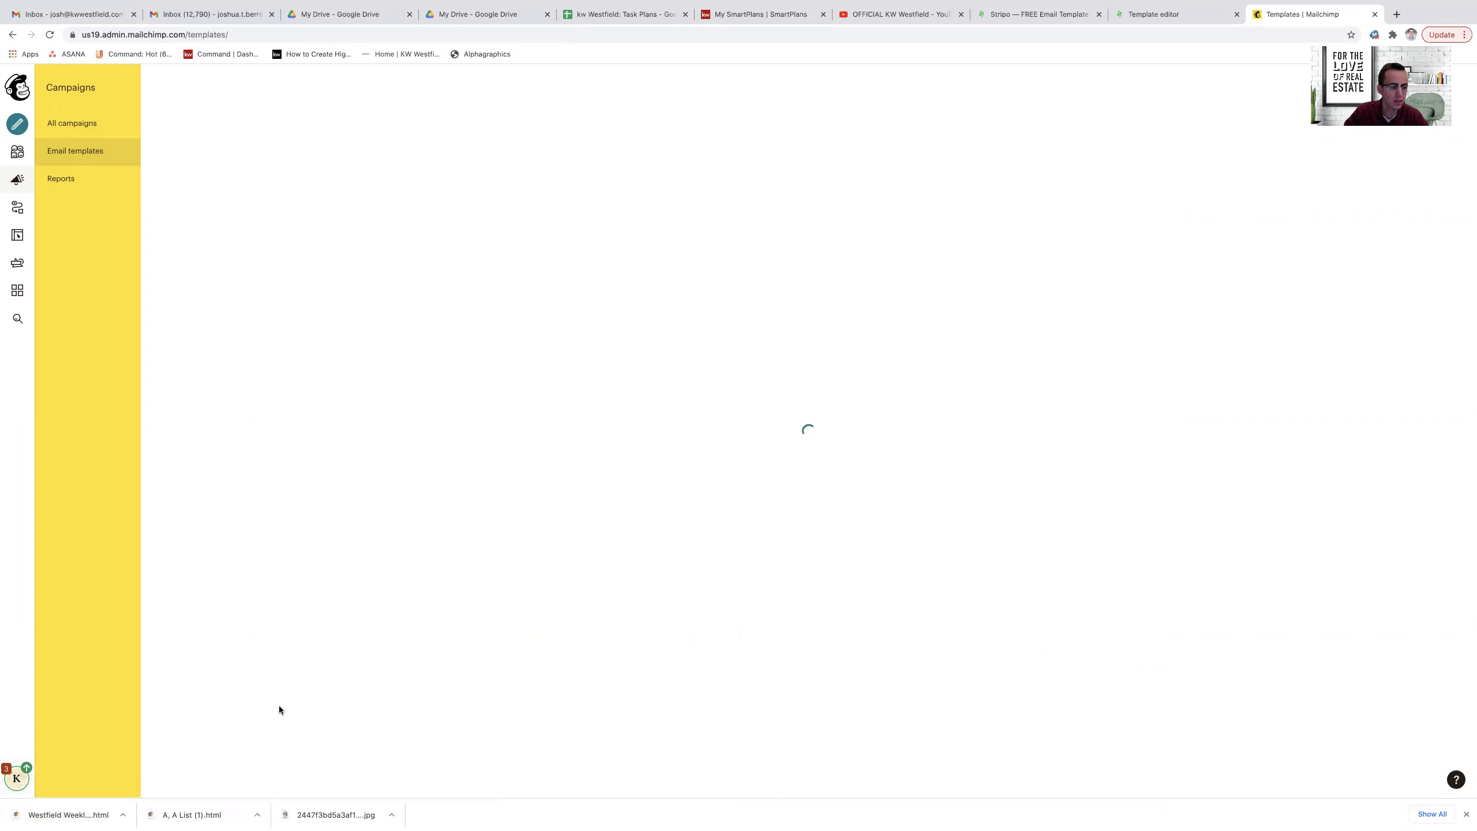
Step: In KW Command Designs, start a new Email design and continue to template selection
{"action": "left_click", "coordinate": [742, 15]}
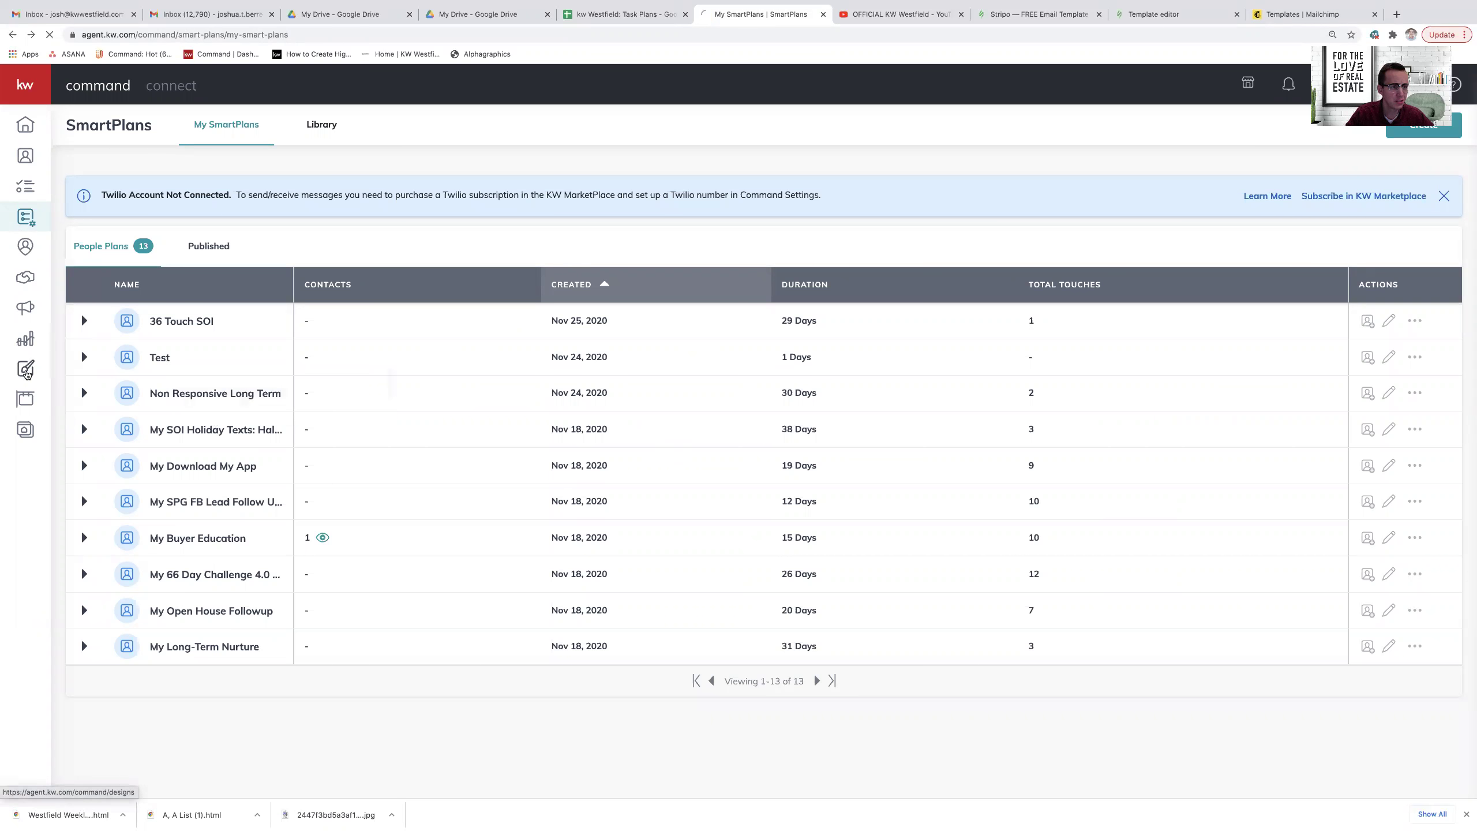
{"action": "left_click", "coordinate": [26, 373]}
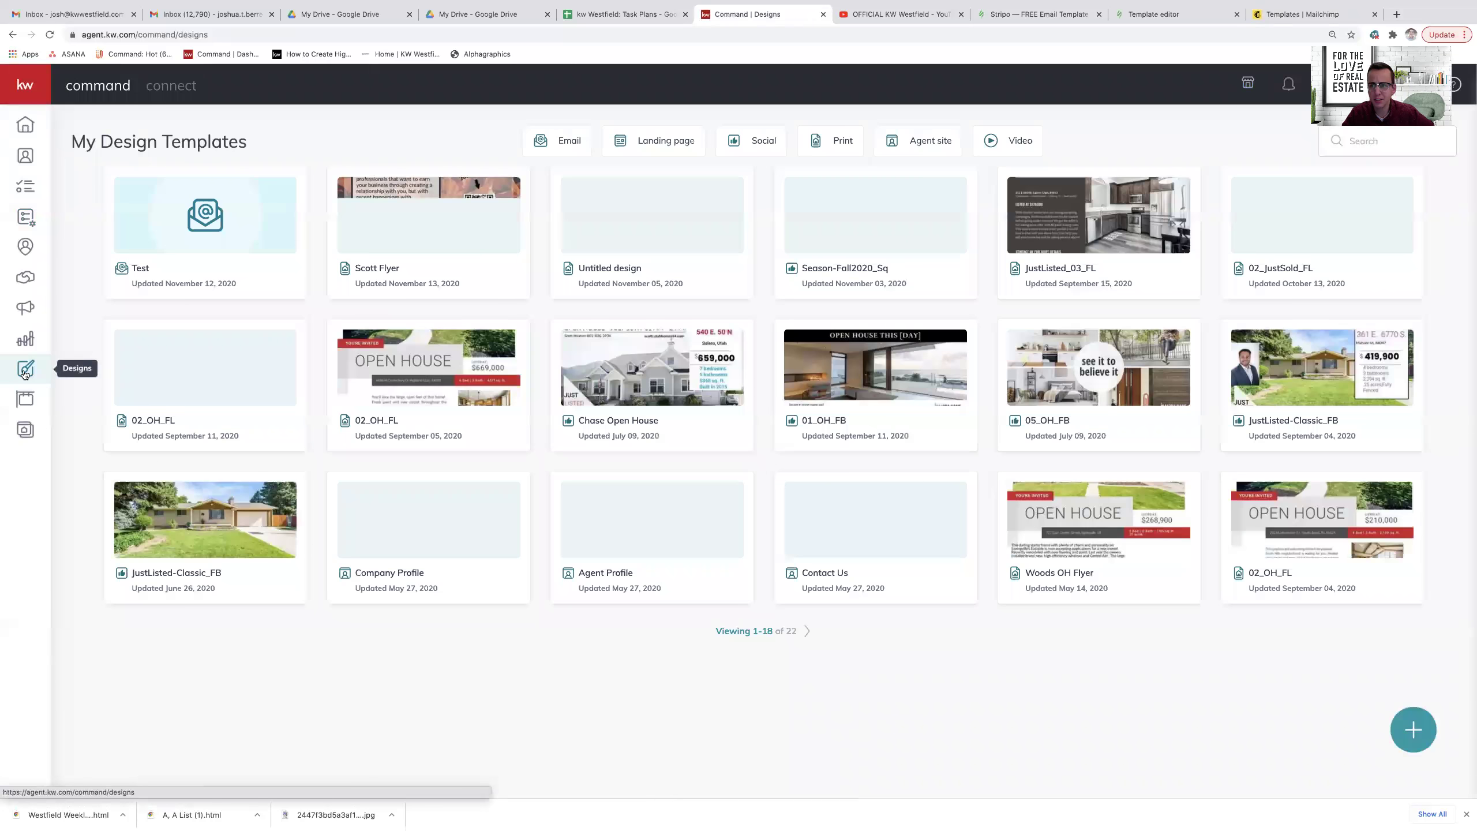
{"action": "left_click", "coordinate": [1404, 727]}
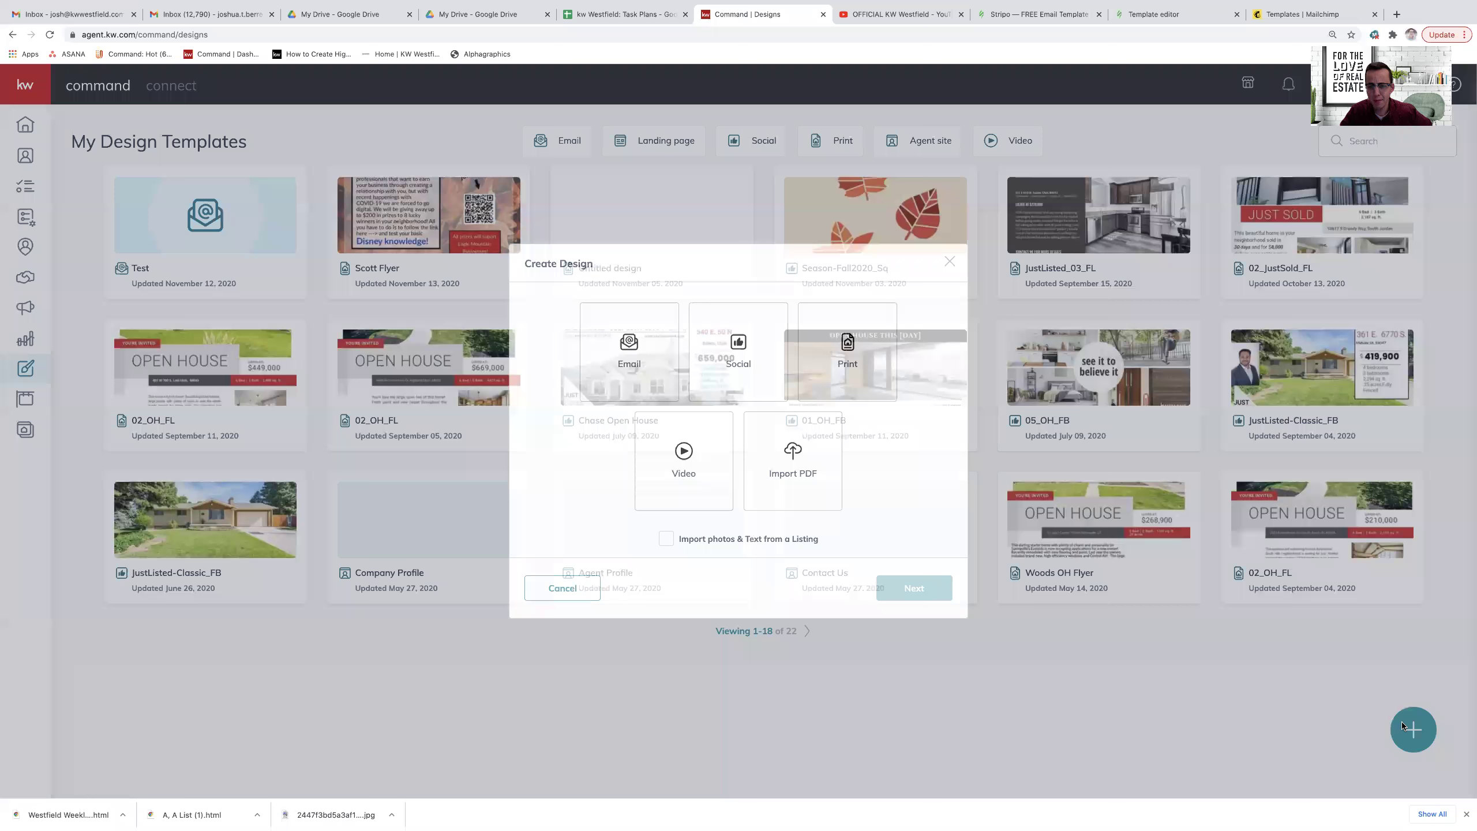
{"action": "left_click", "coordinate": [615, 356]}
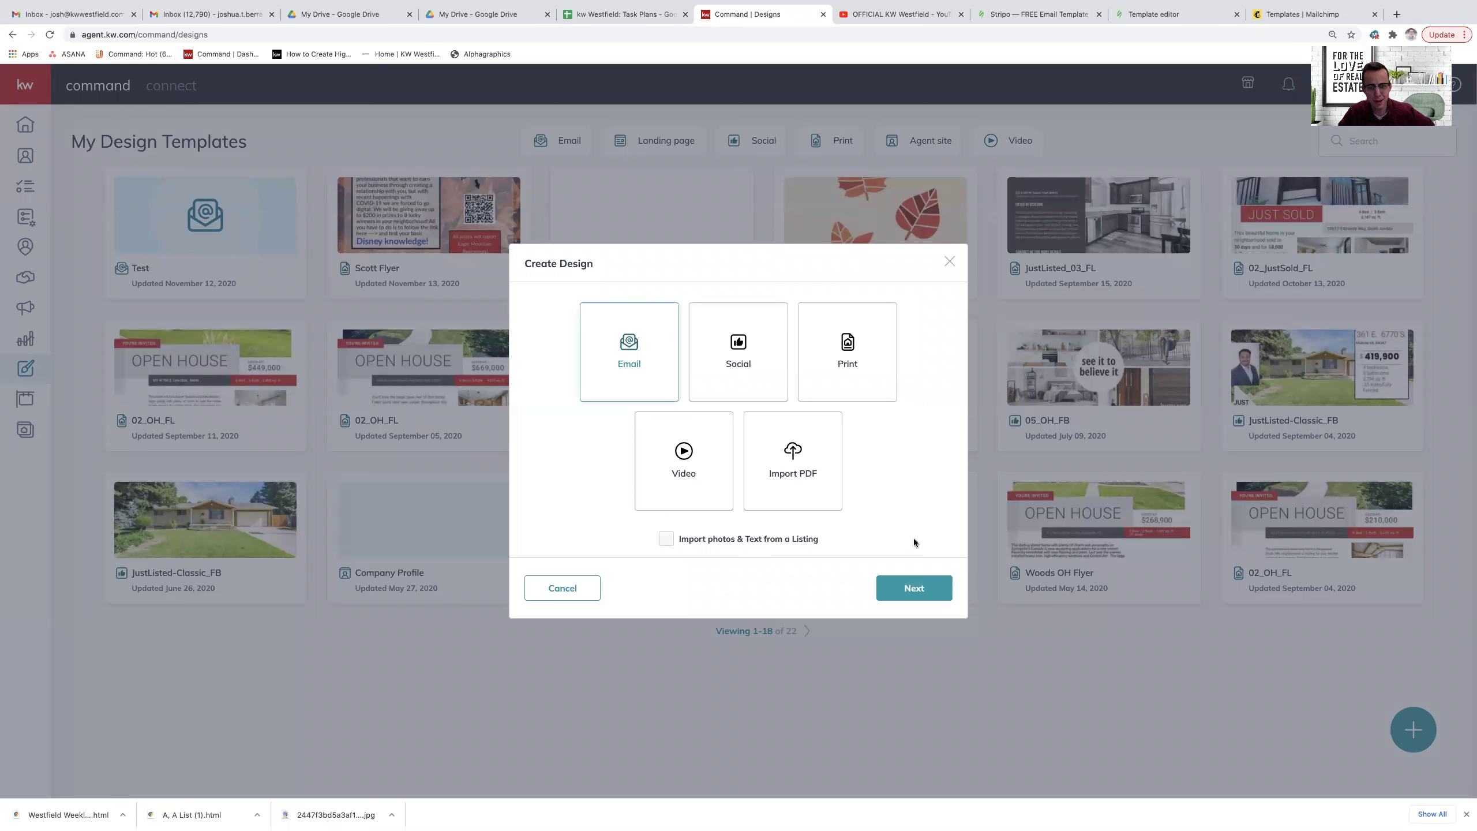
{"action": "left_click", "coordinate": [913, 587]}
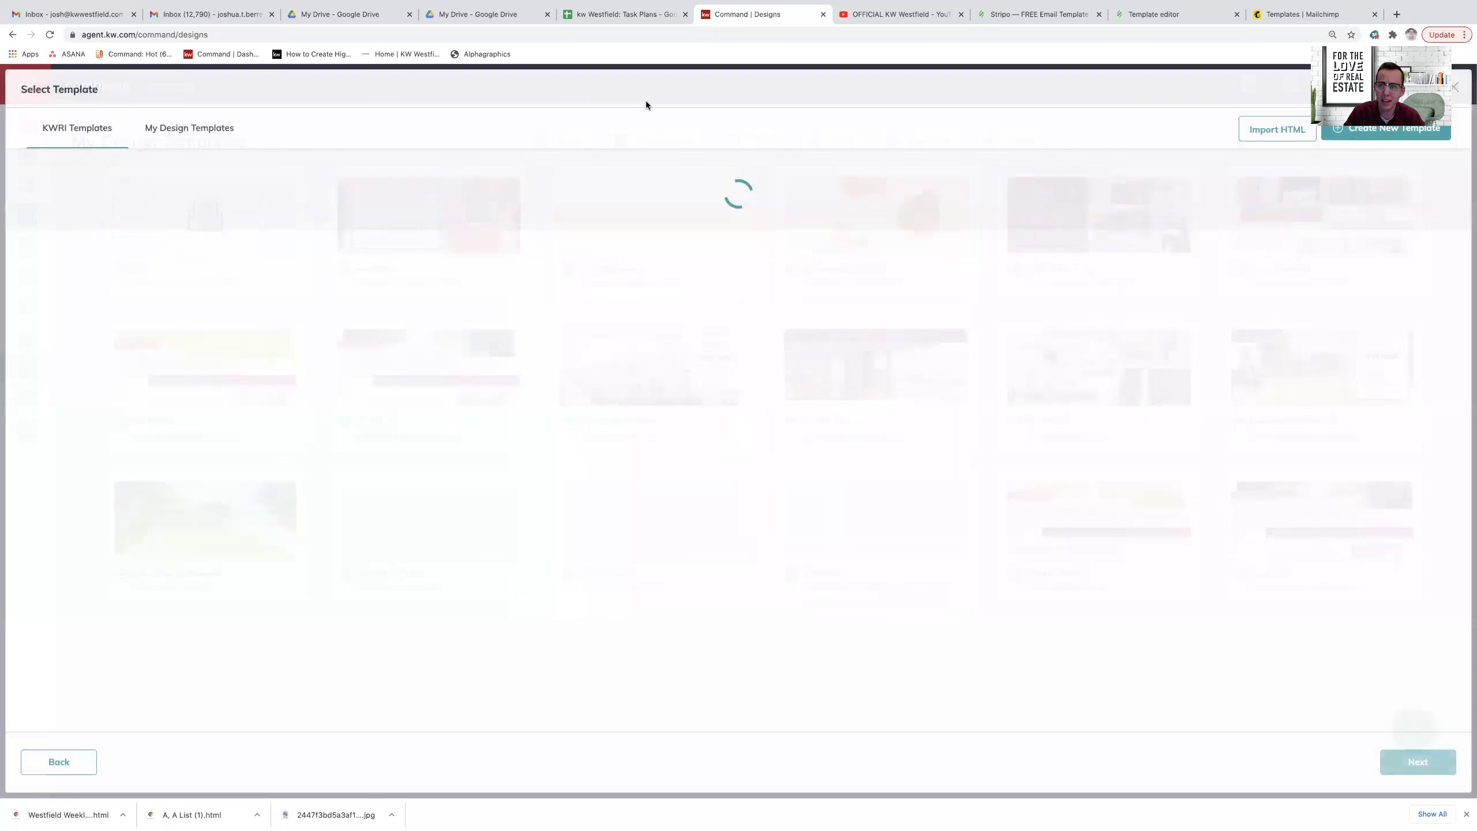
Step: Import Westfield Weekly Template.html as the new email's content via Import HTML
{"action": "left_click", "coordinate": [1269, 133]}
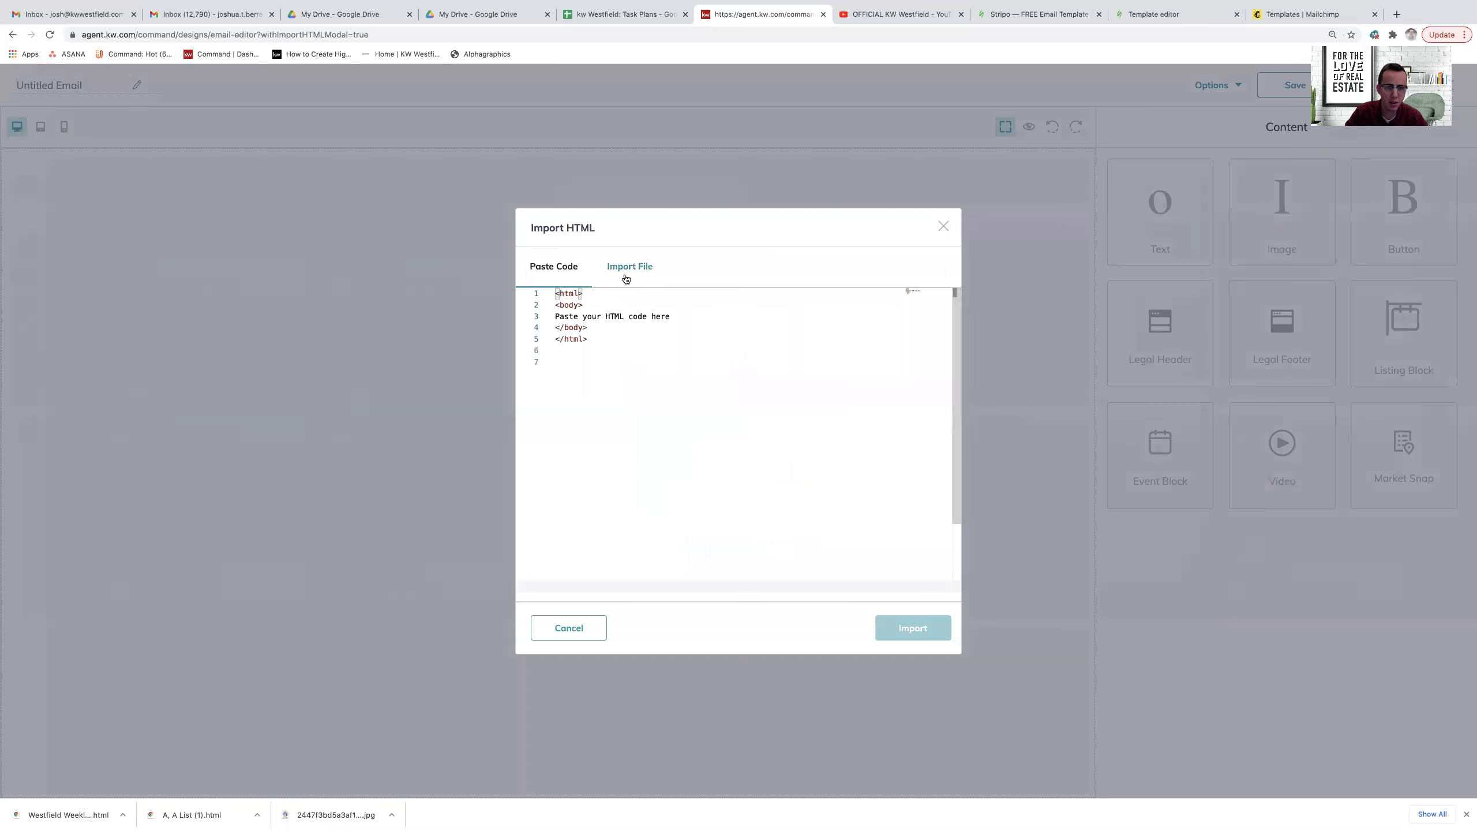
{"action": "left_click", "coordinate": [625, 272]}
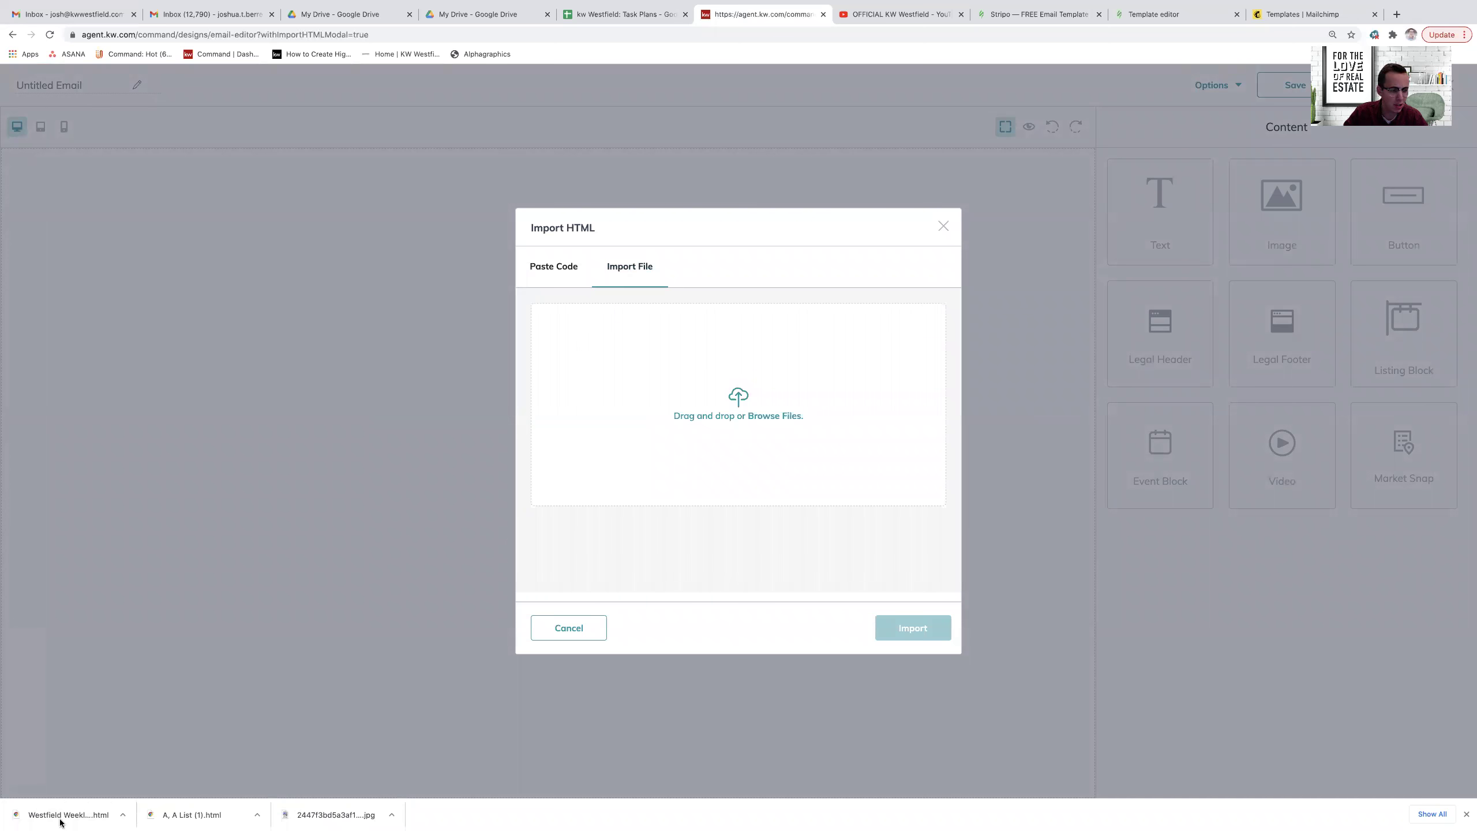
{"action": "left_click_drag", "start_coordinate": [63, 822], "coordinate": [663, 396]}
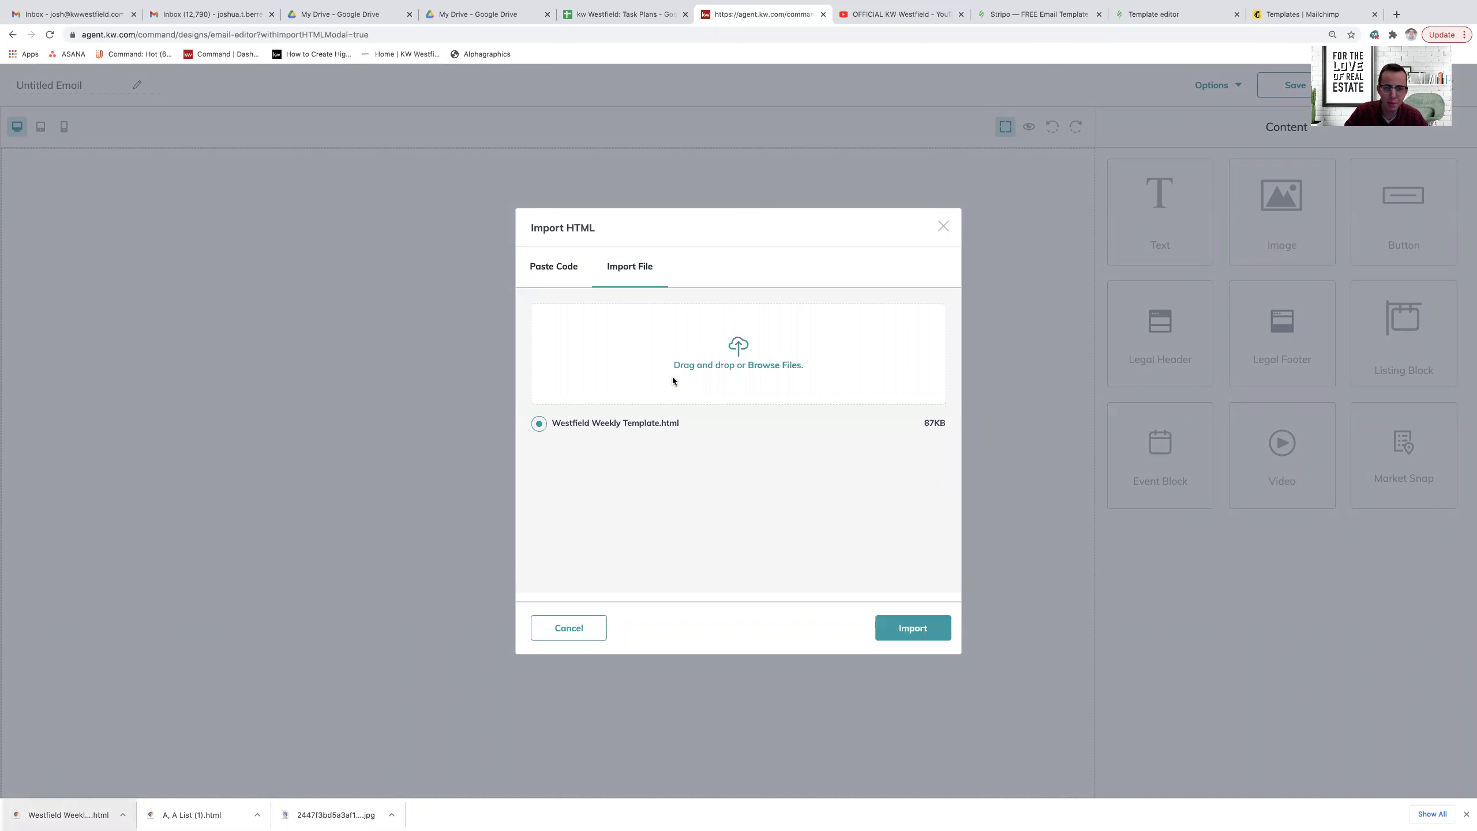
{"action": "left_click", "coordinate": [896, 627]}
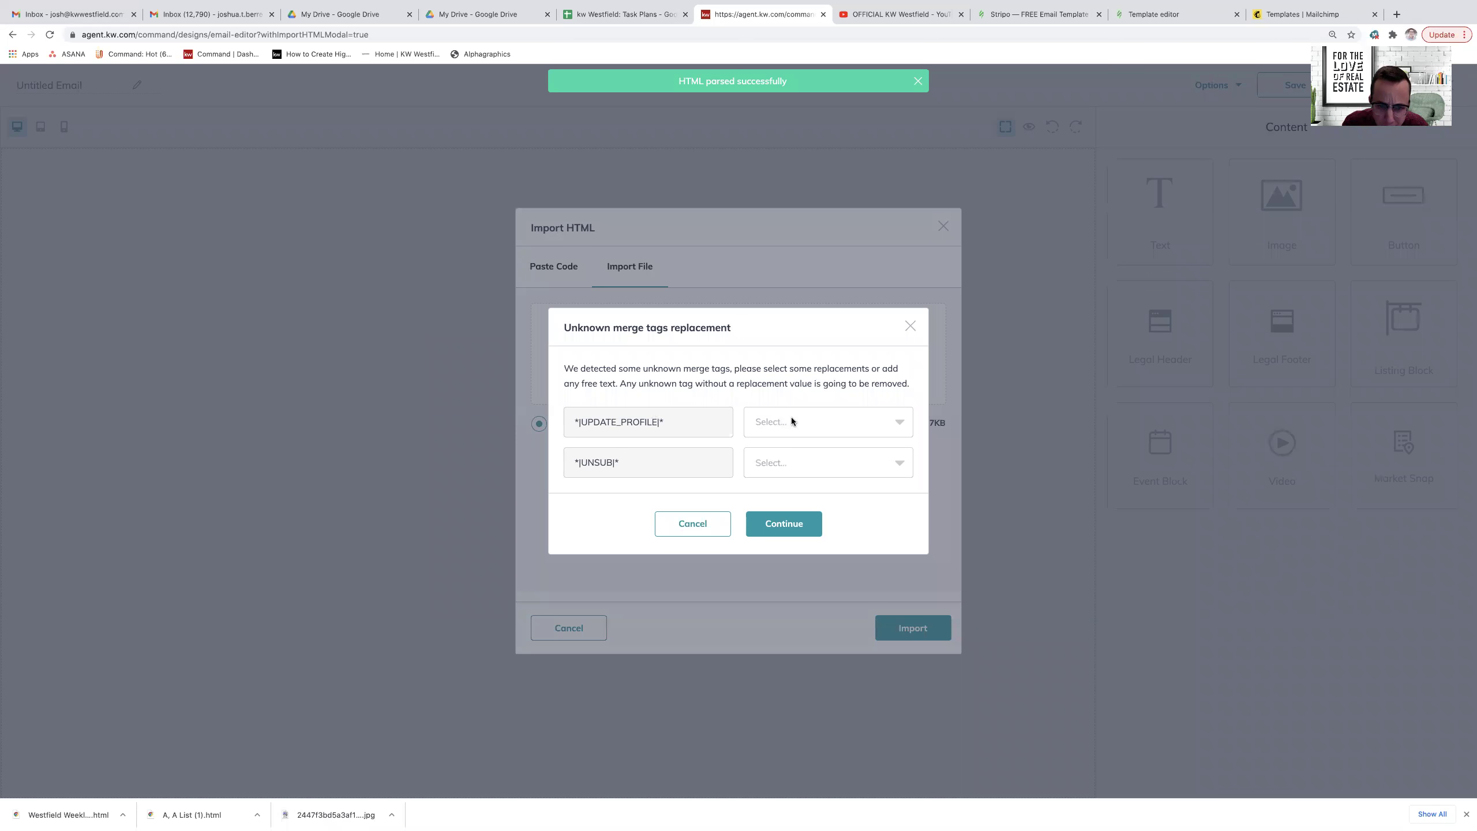
Step: Map merge tags UPDATE_PROFILE to AgentWebsite and UNSUB to AgentFirstName, then close the dialogs
{"action": "left_click", "coordinate": [806, 419]}
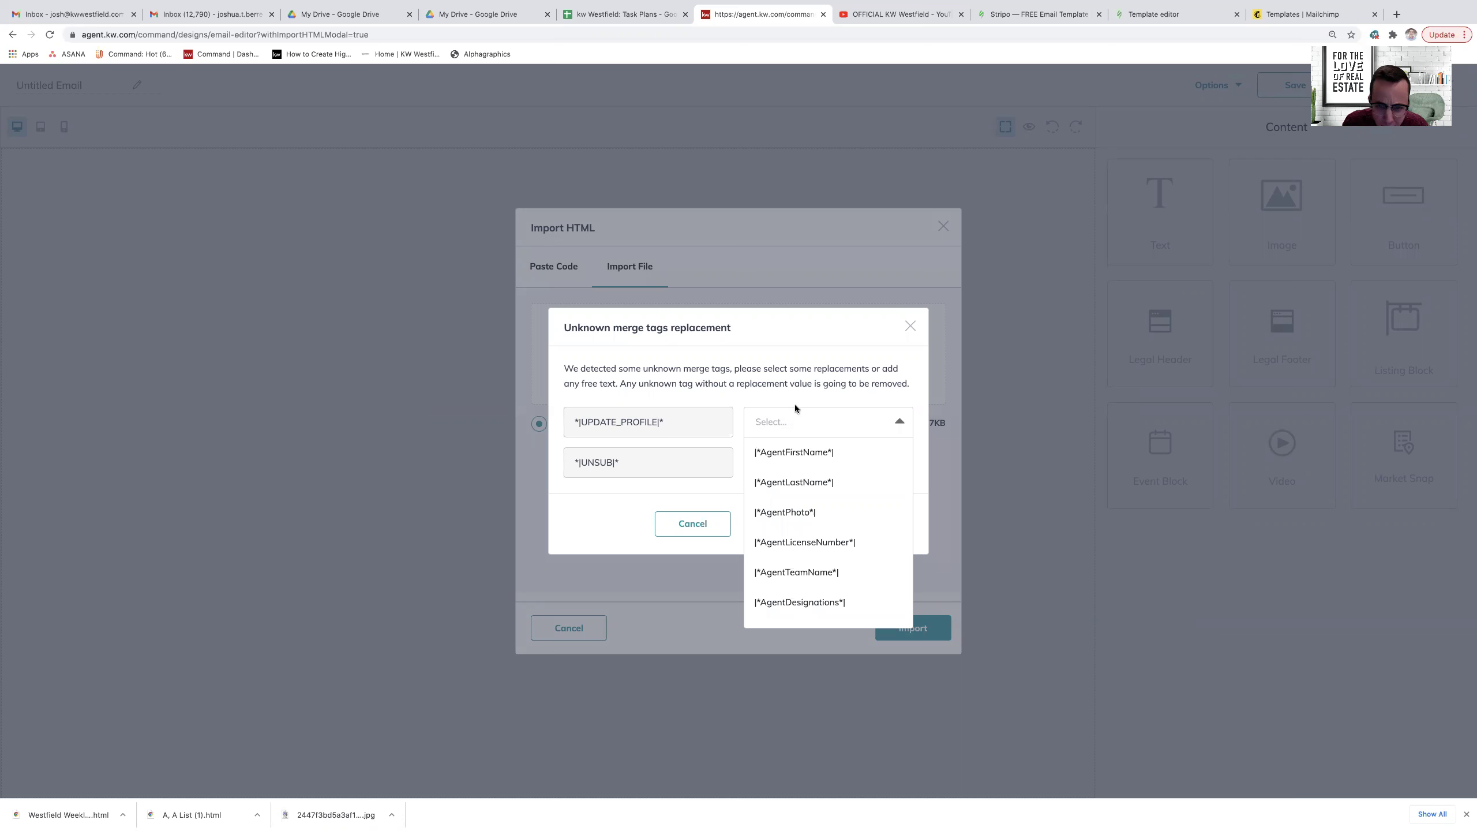
{"action": "left_click", "coordinate": [794, 401]}
{"action": "left_click", "coordinate": [817, 417]}
{"action": "scroll", "coordinate": [825, 494], "scroll_direction": "down", "scroll_amount": 5}
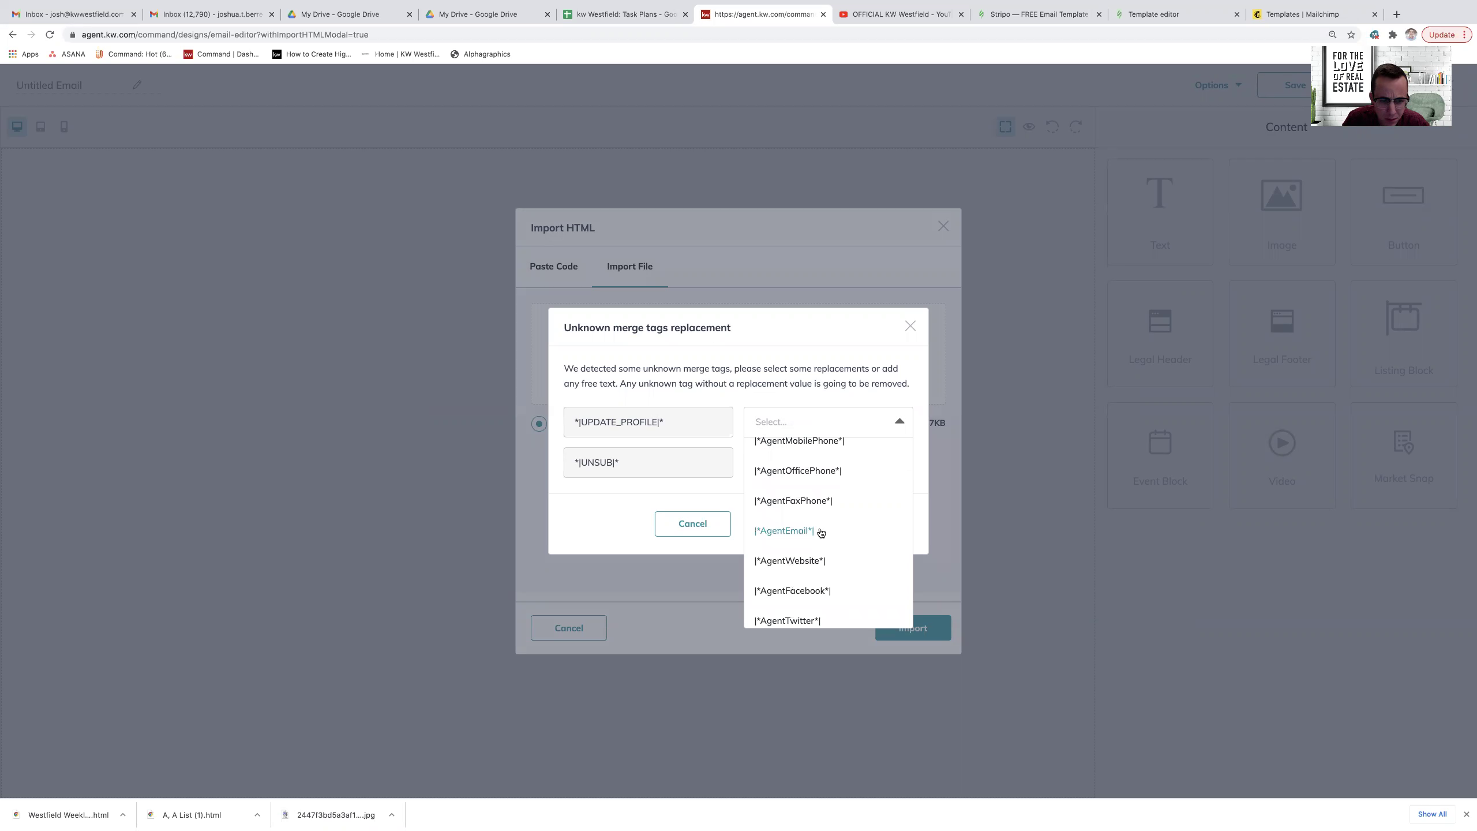
{"action": "left_click", "coordinate": [810, 561]}
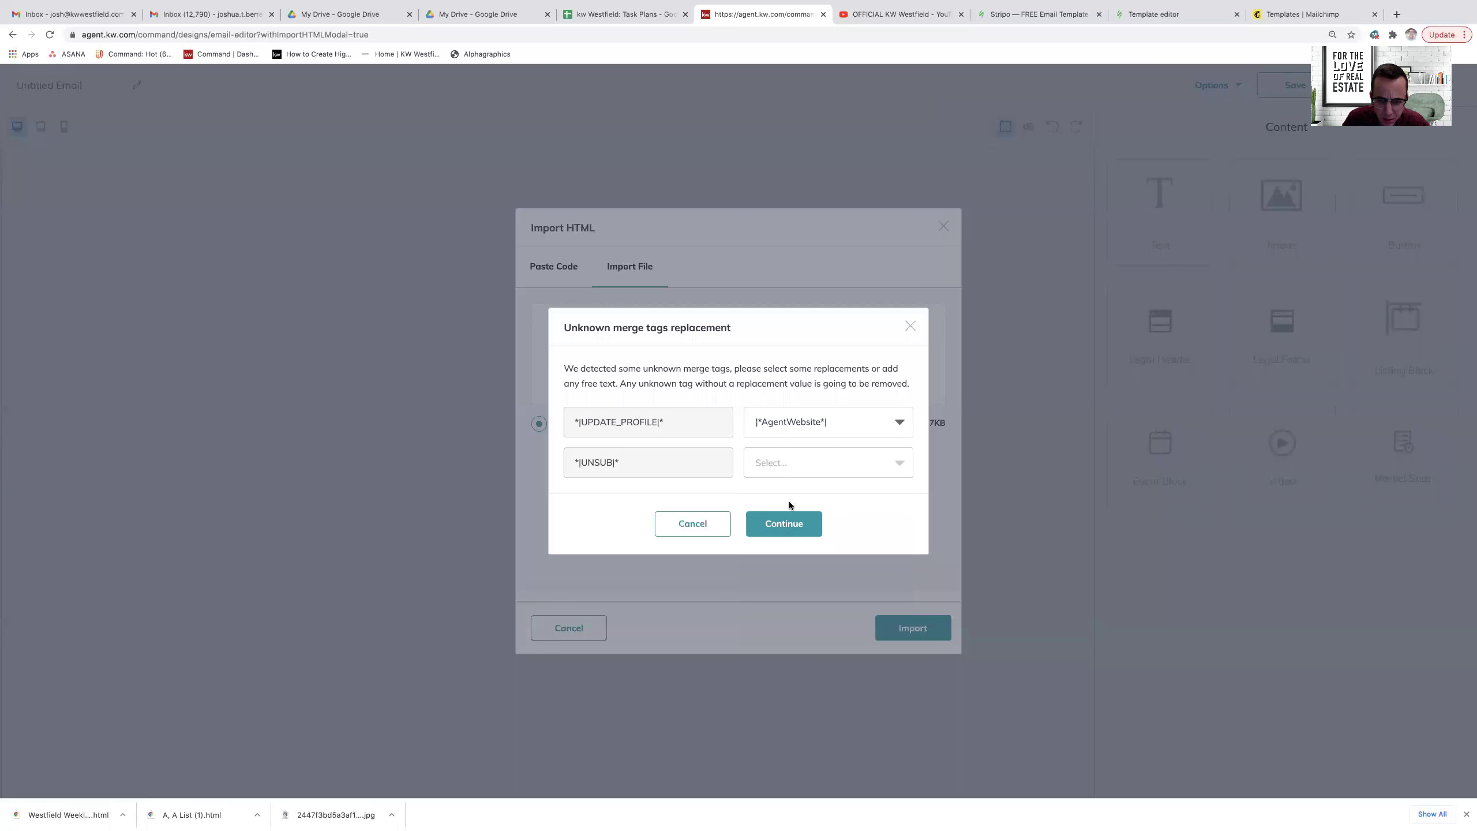
{"action": "left_click", "coordinate": [782, 466]}
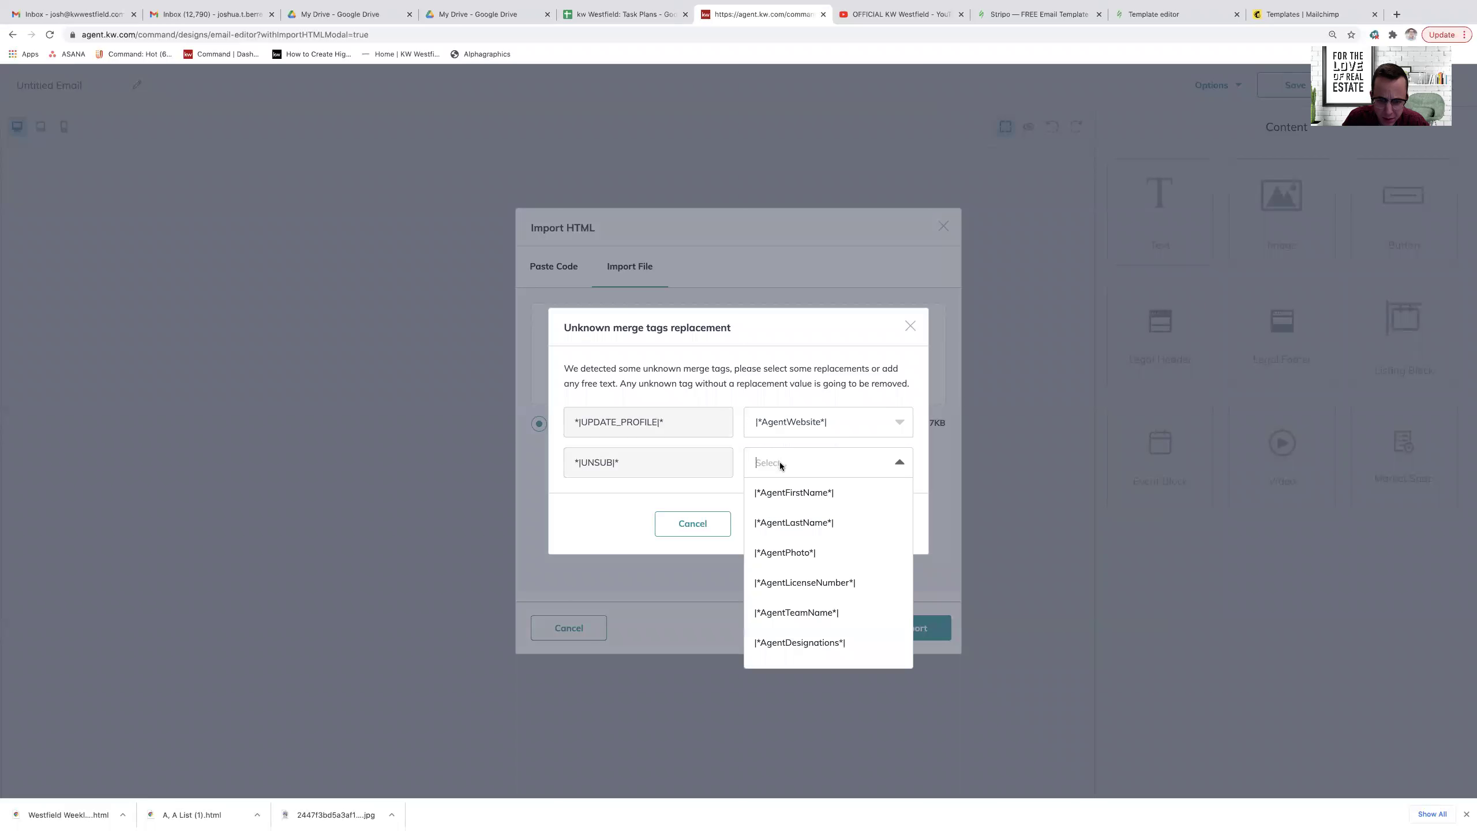
{"action": "left_click", "coordinate": [783, 493]}
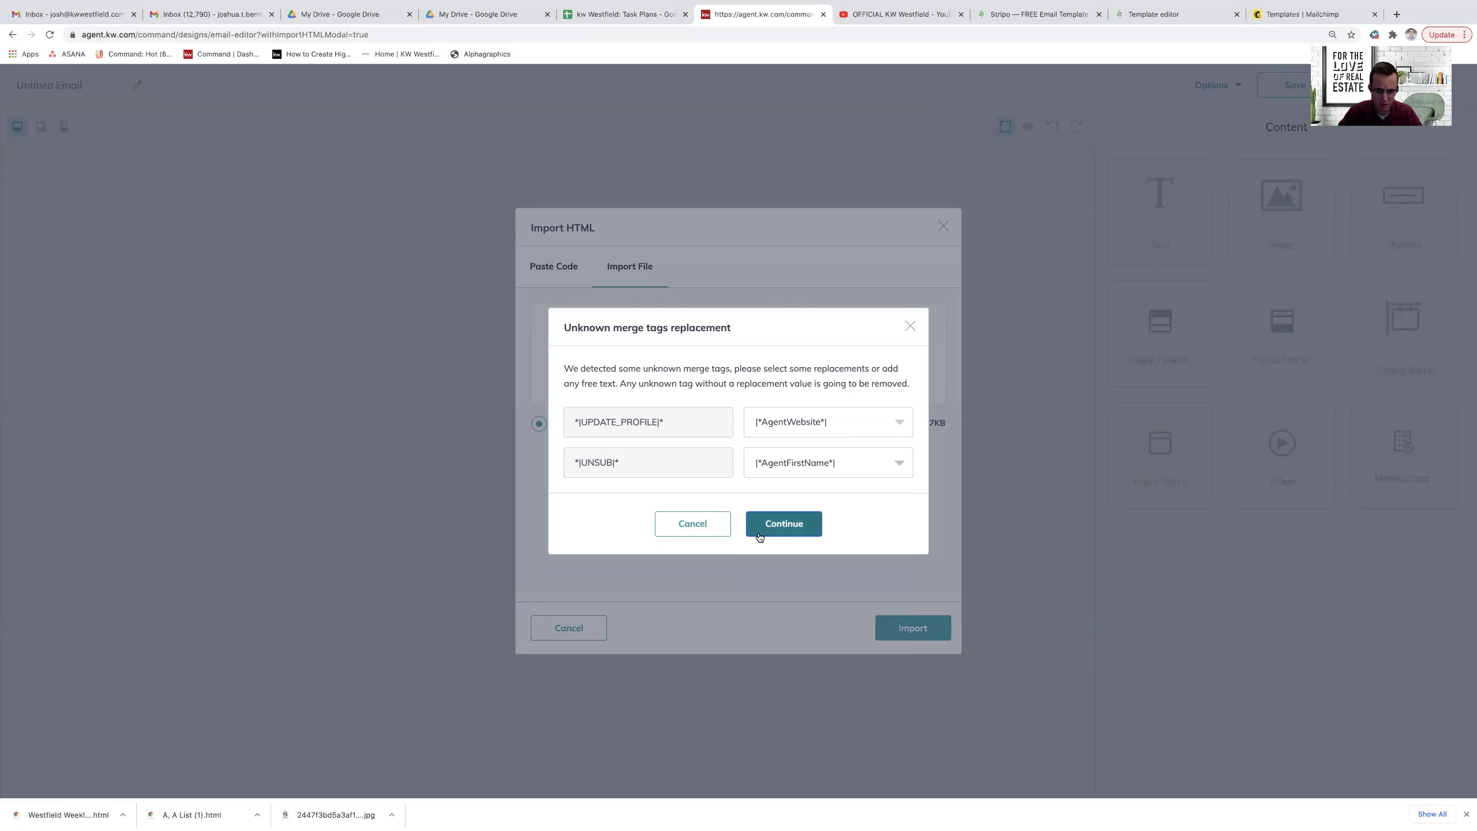
{"action": "left_click", "coordinate": [759, 533]}
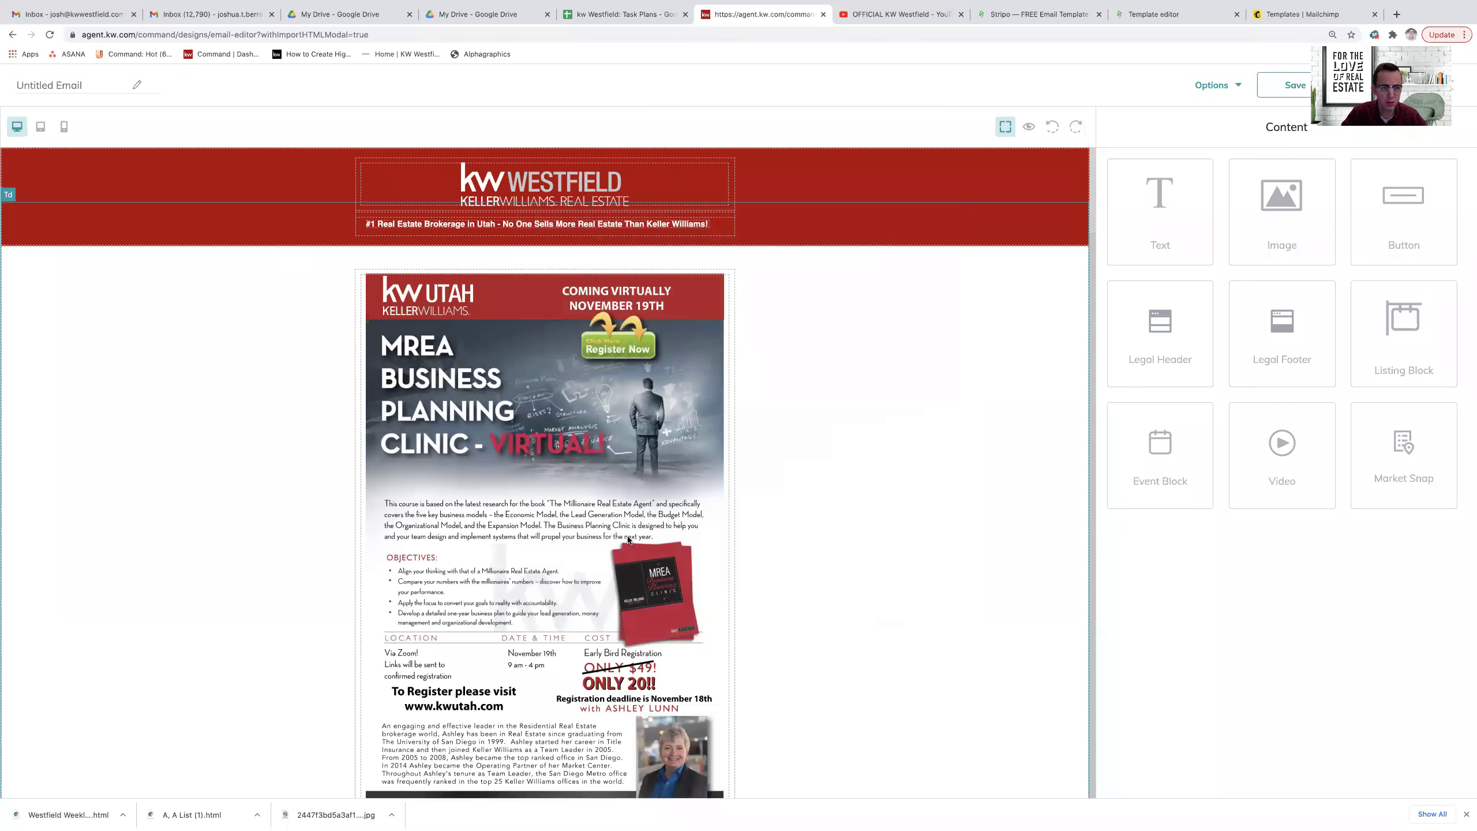
{"action": "scroll", "coordinate": [608, 540], "scroll_direction": "down", "scroll_amount": 10}
{"action": "scroll", "coordinate": [607, 540], "scroll_direction": "down", "scroll_amount": 20}
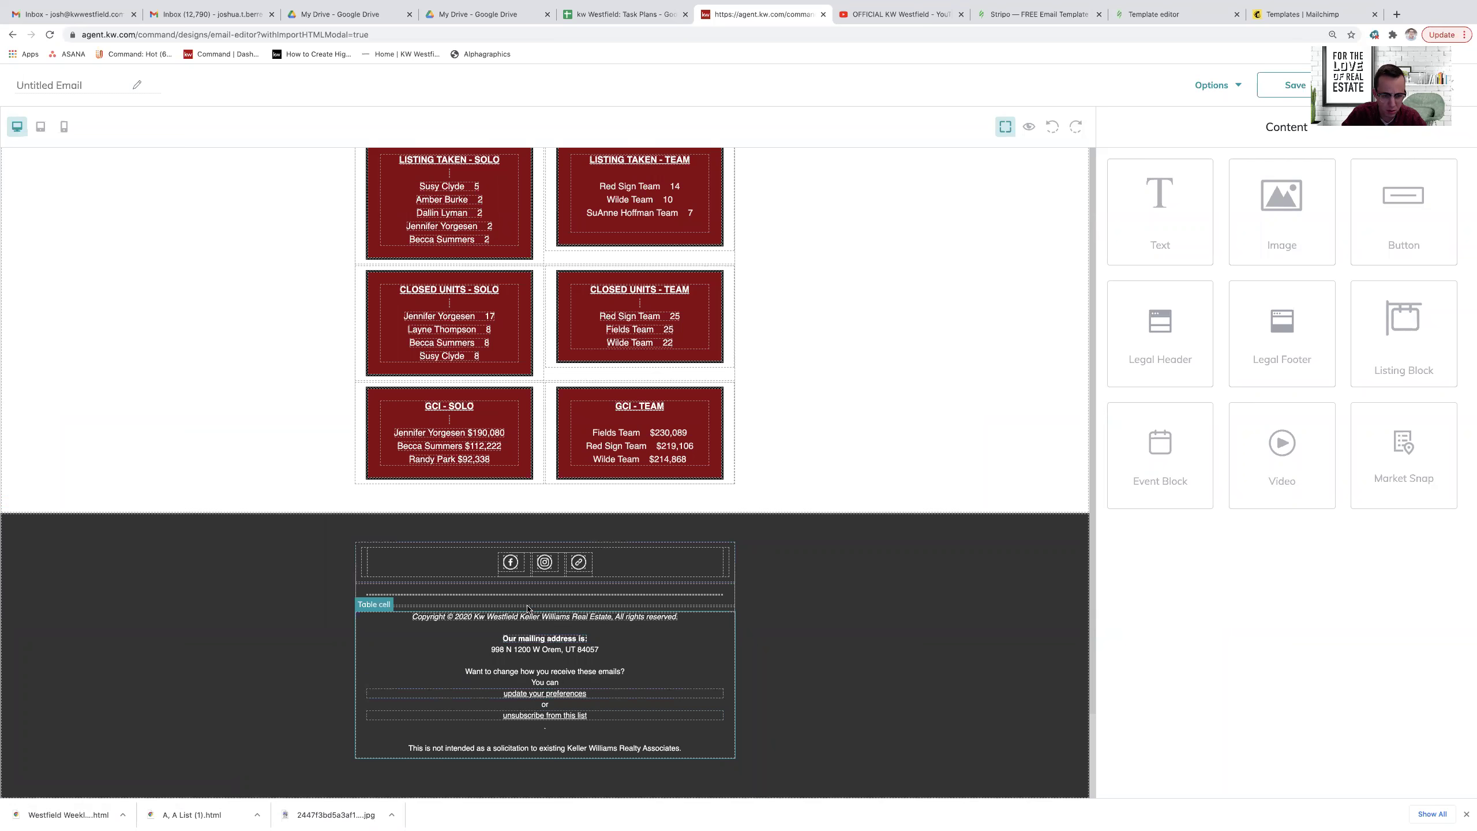
{"action": "scroll", "coordinate": [528, 594], "scroll_direction": "up", "scroll_amount": 10}
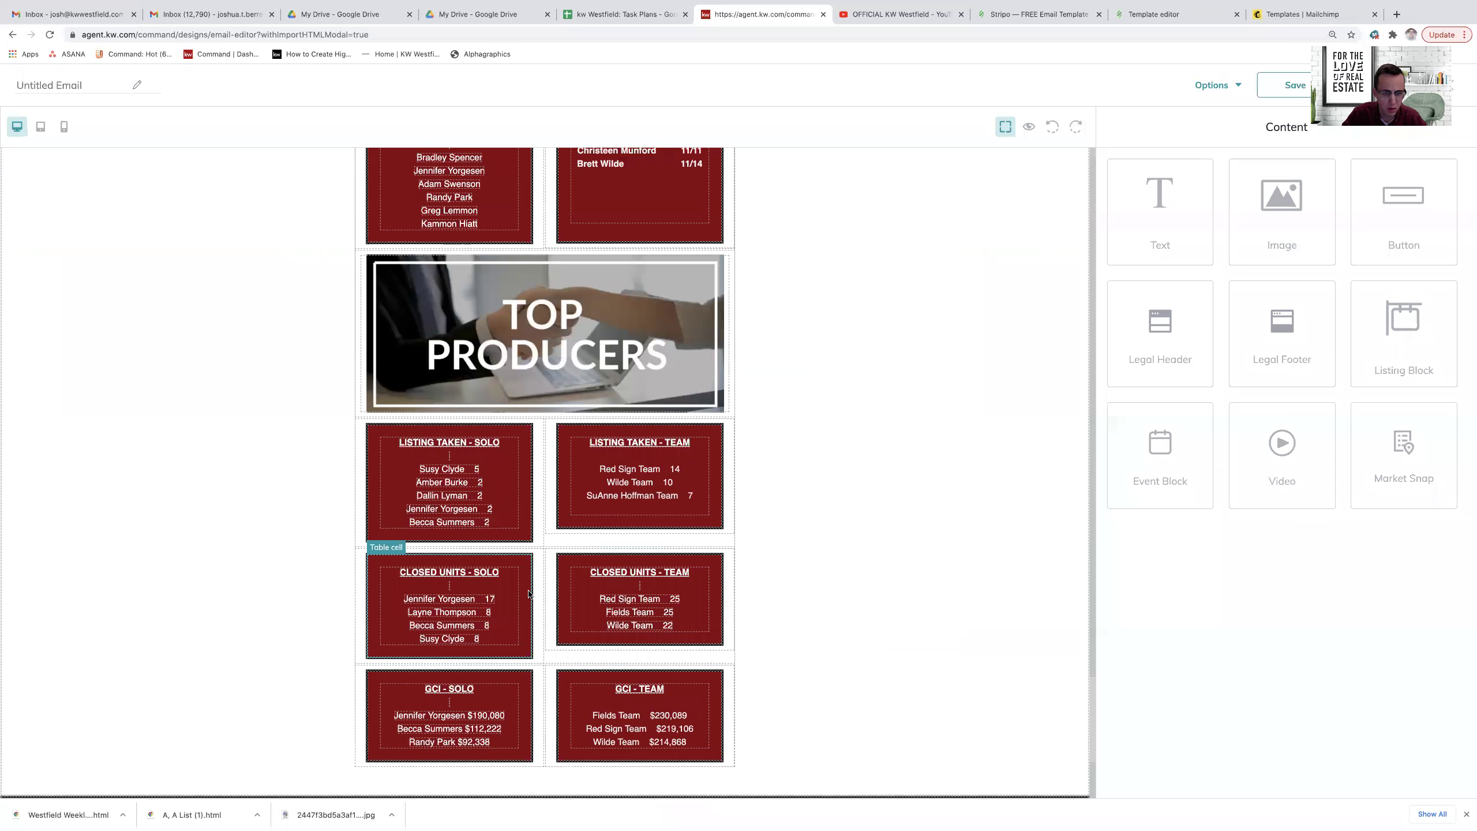
{"action": "scroll", "coordinate": [528, 593], "scroll_direction": "up", "scroll_amount": 15}
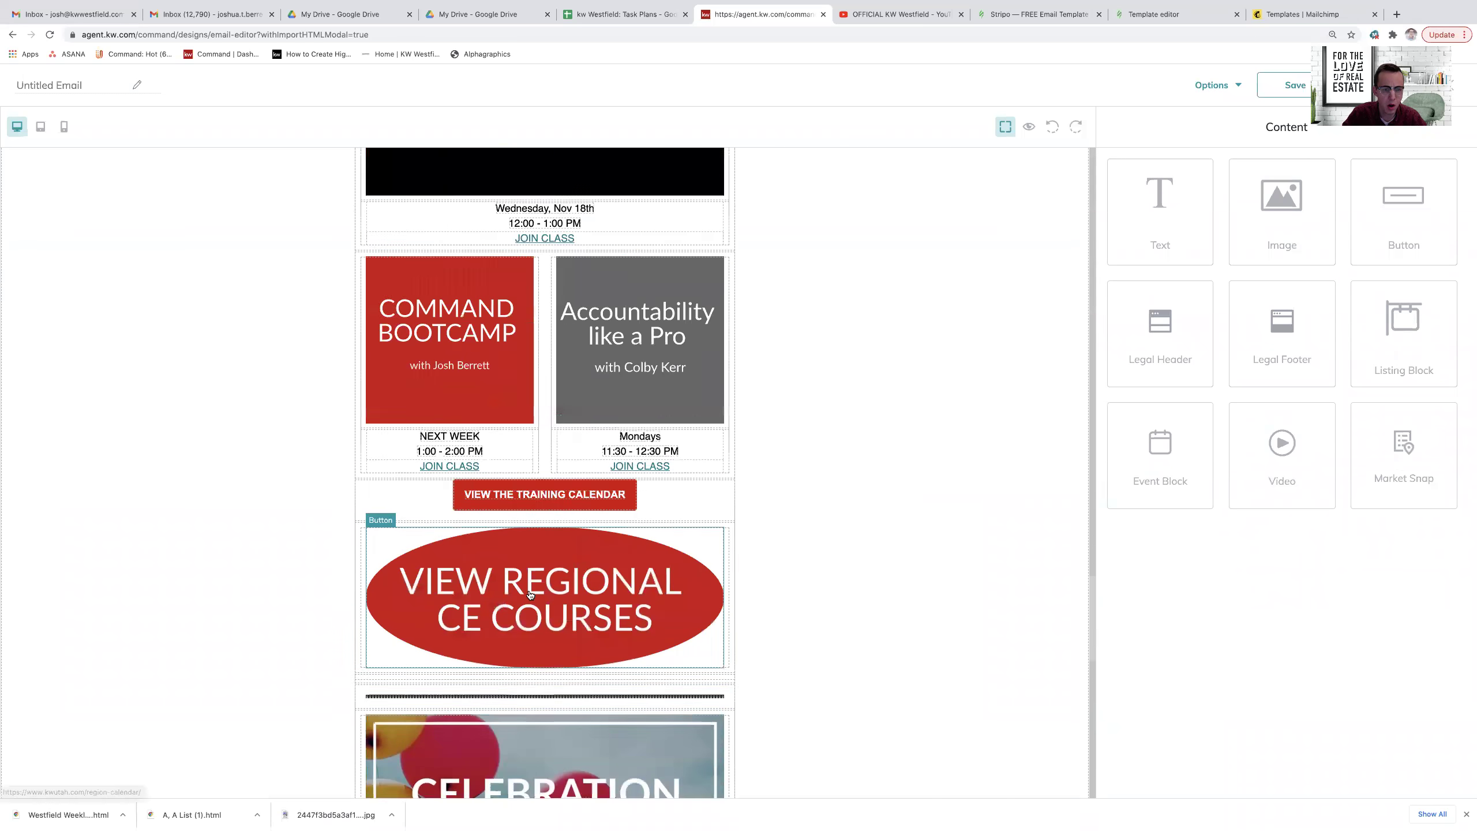
{"action": "scroll", "coordinate": [528, 594], "scroll_direction": "up", "scroll_amount": 15}
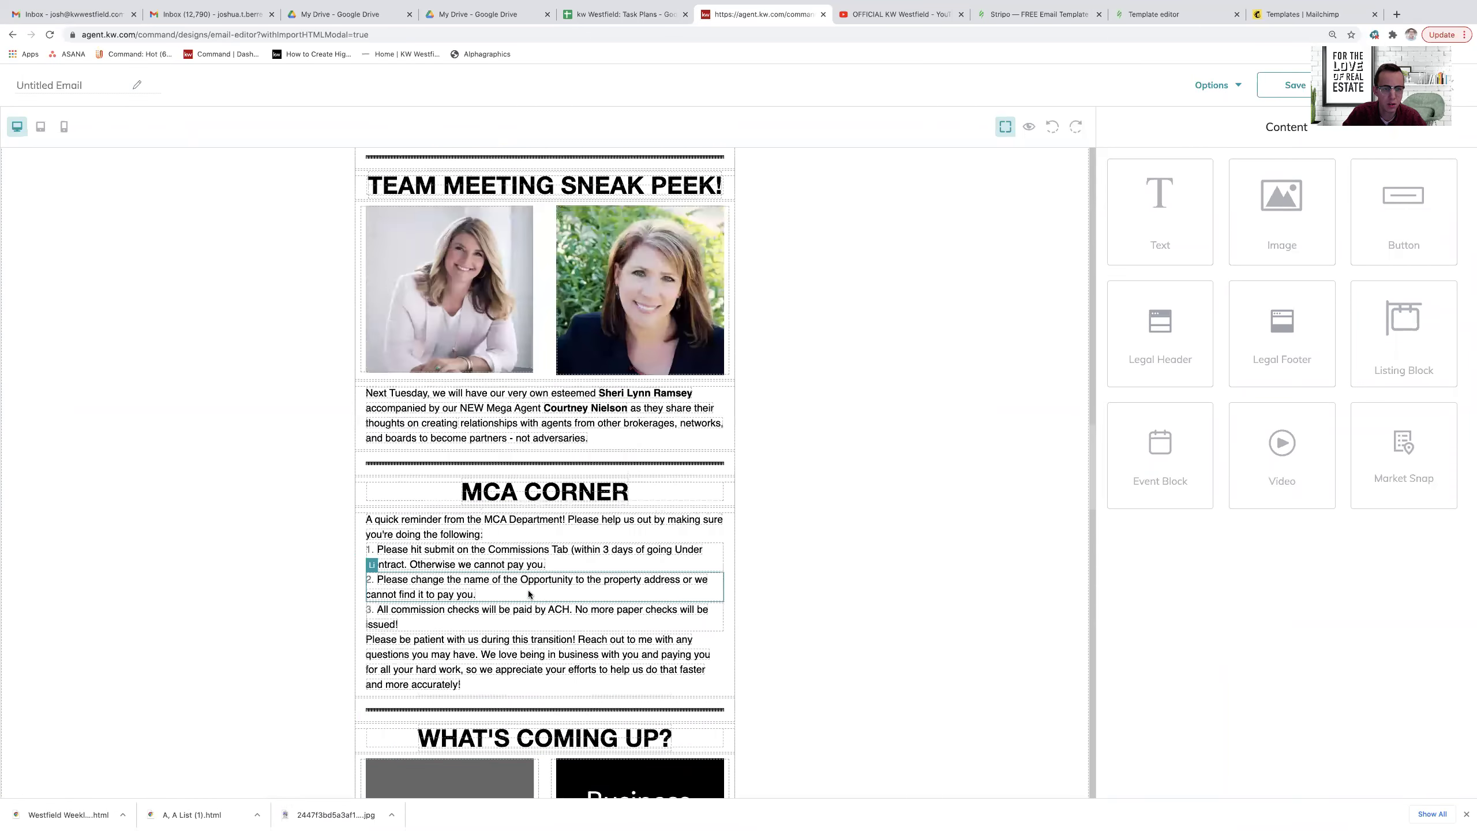
{"action": "scroll", "coordinate": [529, 595], "scroll_direction": "up", "scroll_amount": 15}
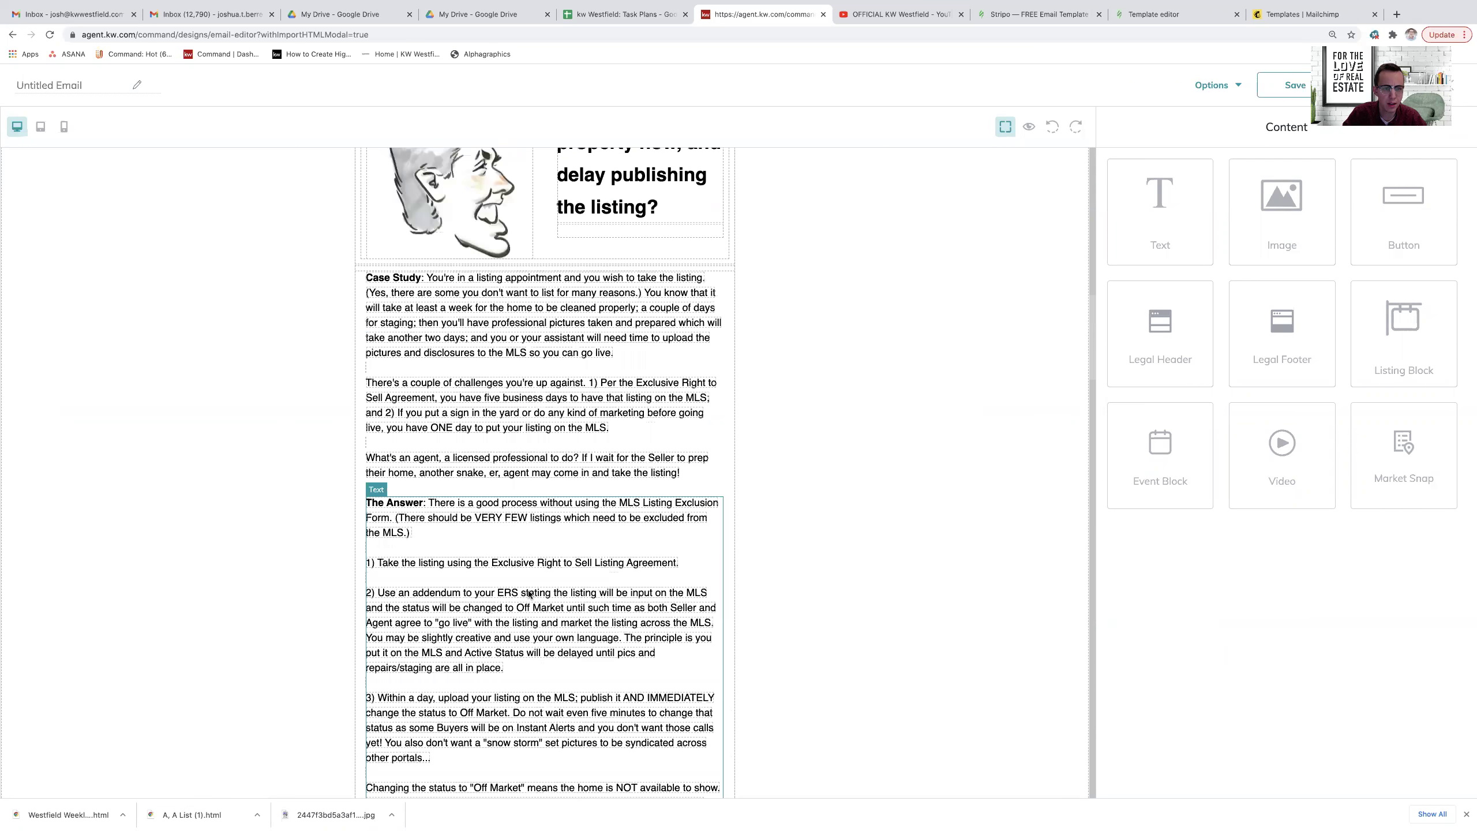
{"action": "scroll", "coordinate": [530, 595], "scroll_direction": "up", "scroll_amount": 8}
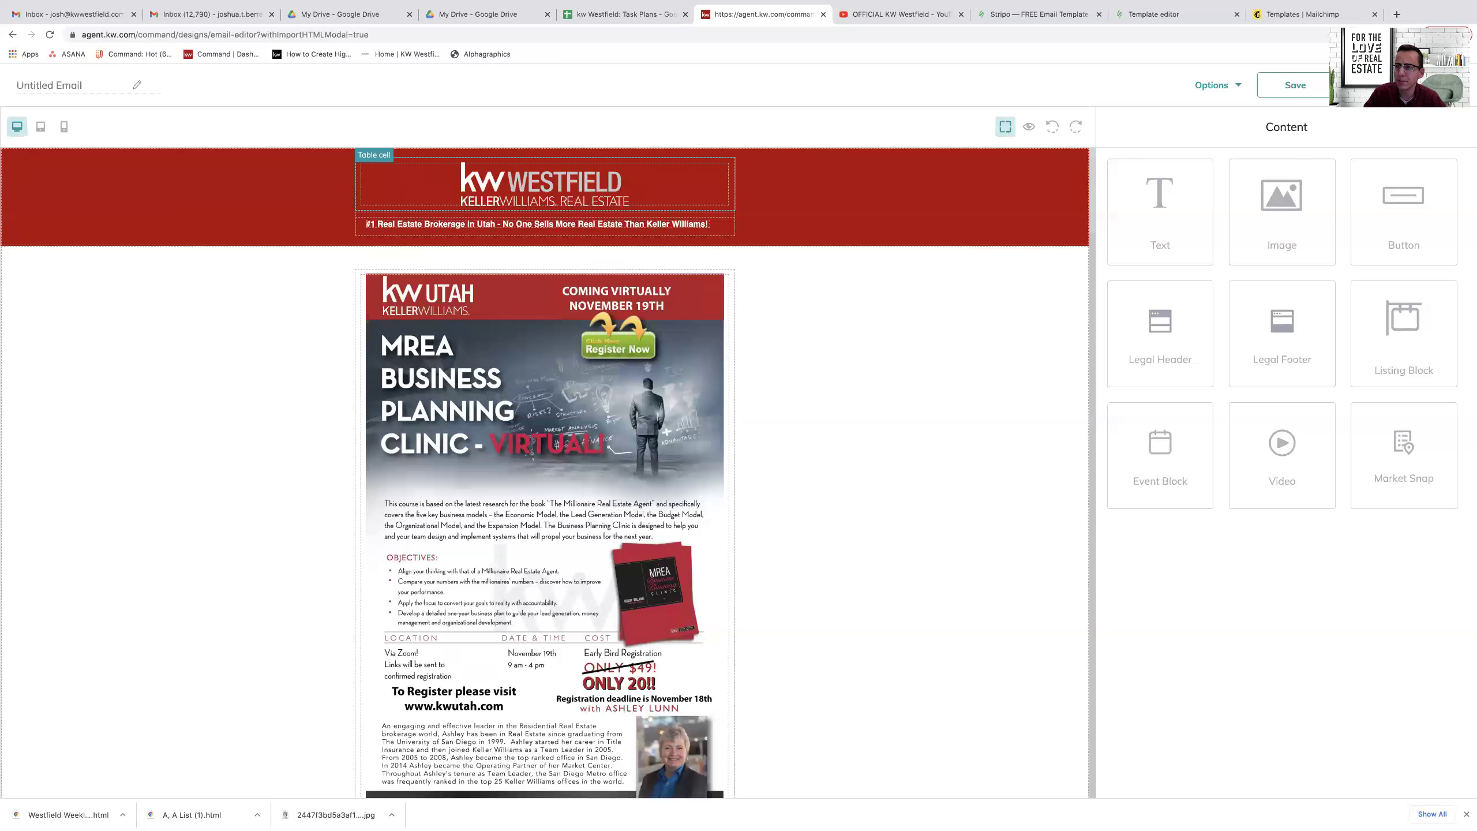
Step: Rename the untitled email to 'Mailchimp', save it, and exit the editor keeping changes
{"action": "left_click", "coordinate": [47, 85]}
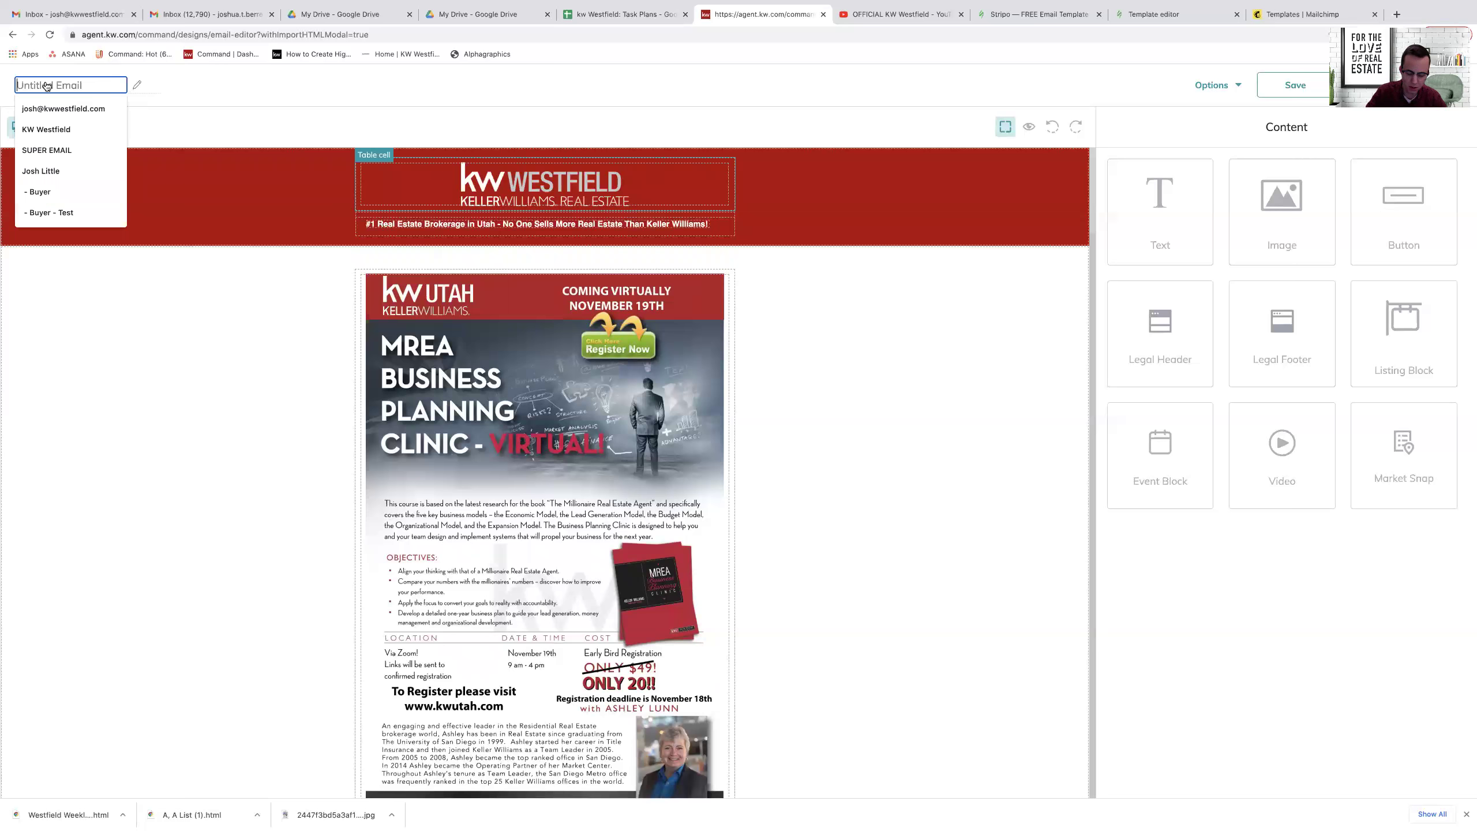
{"action": "type", "text": "Mailchimp"}
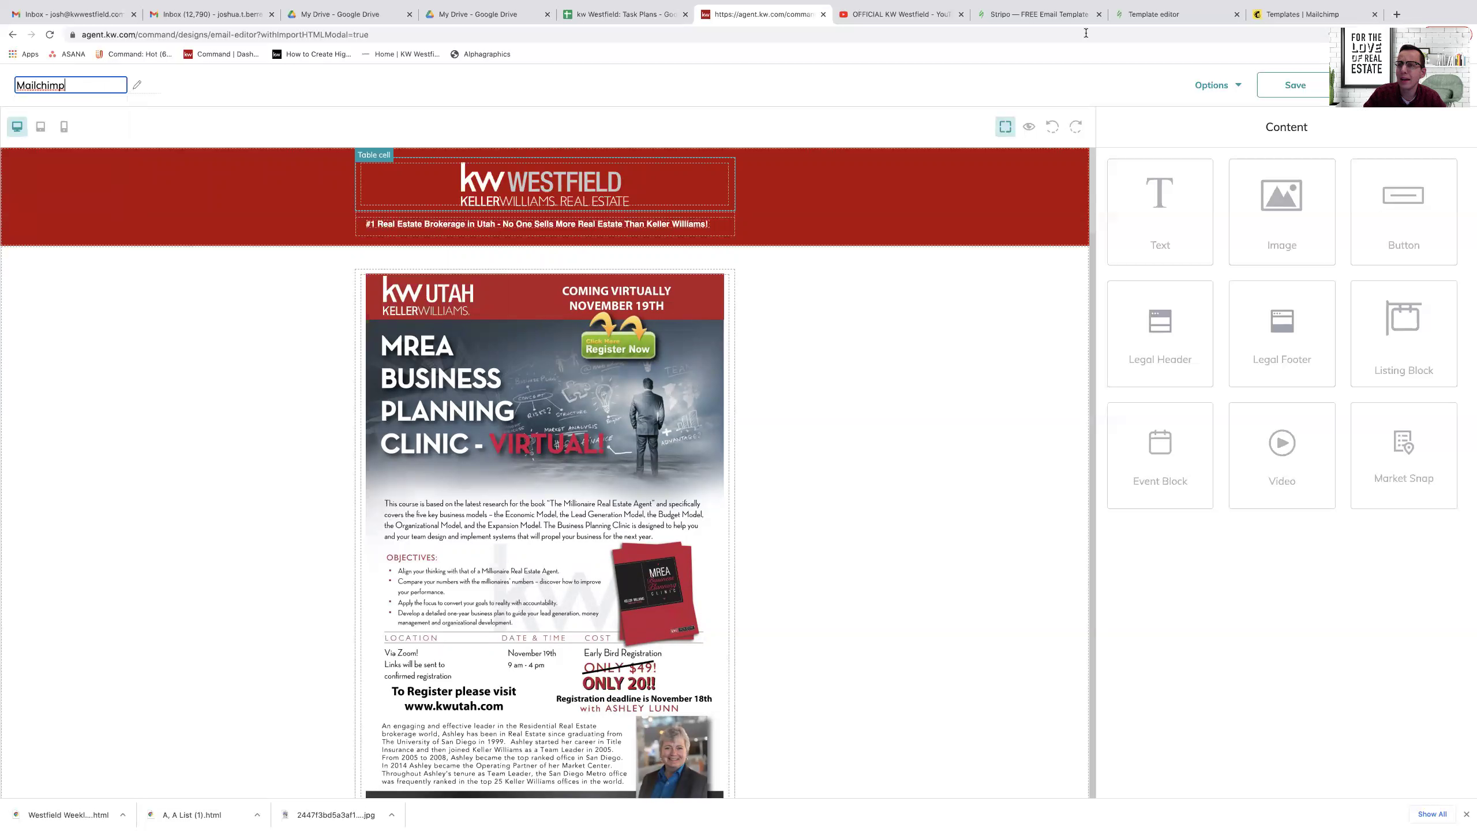
{"action": "left_click", "coordinate": [1313, 93]}
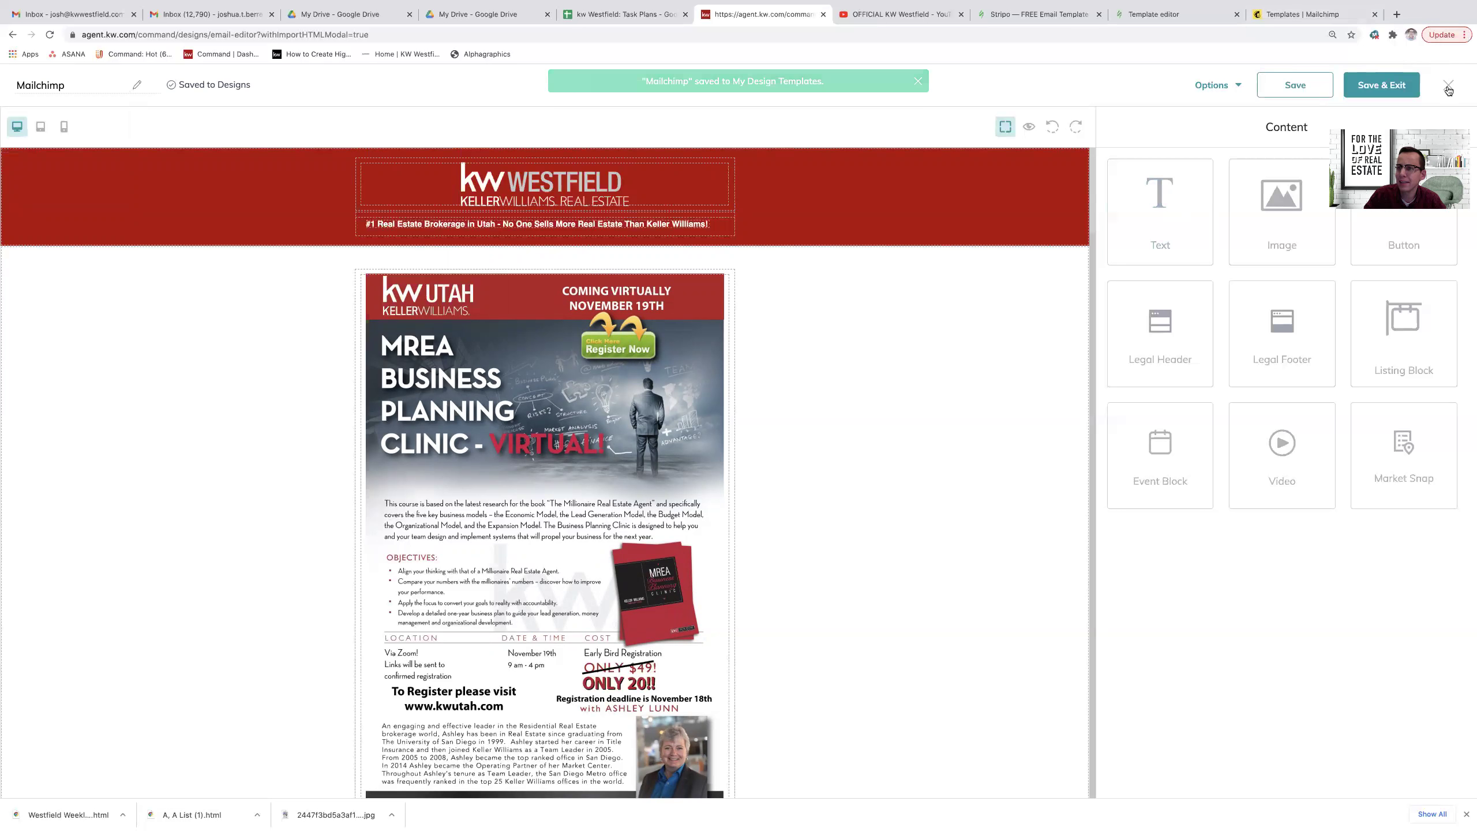
{"action": "left_click", "coordinate": [1448, 84]}
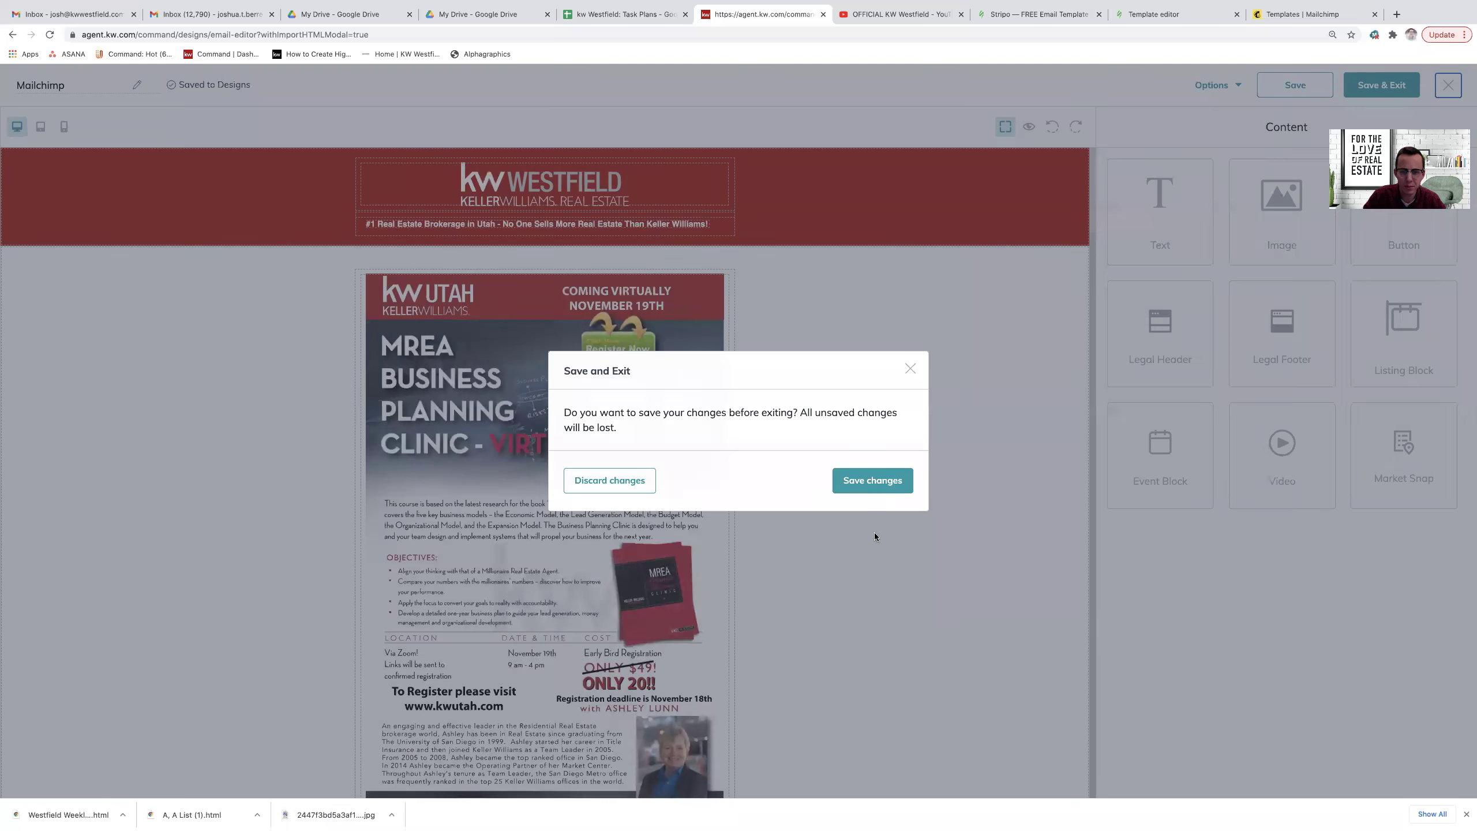
{"action": "left_click", "coordinate": [872, 486]}
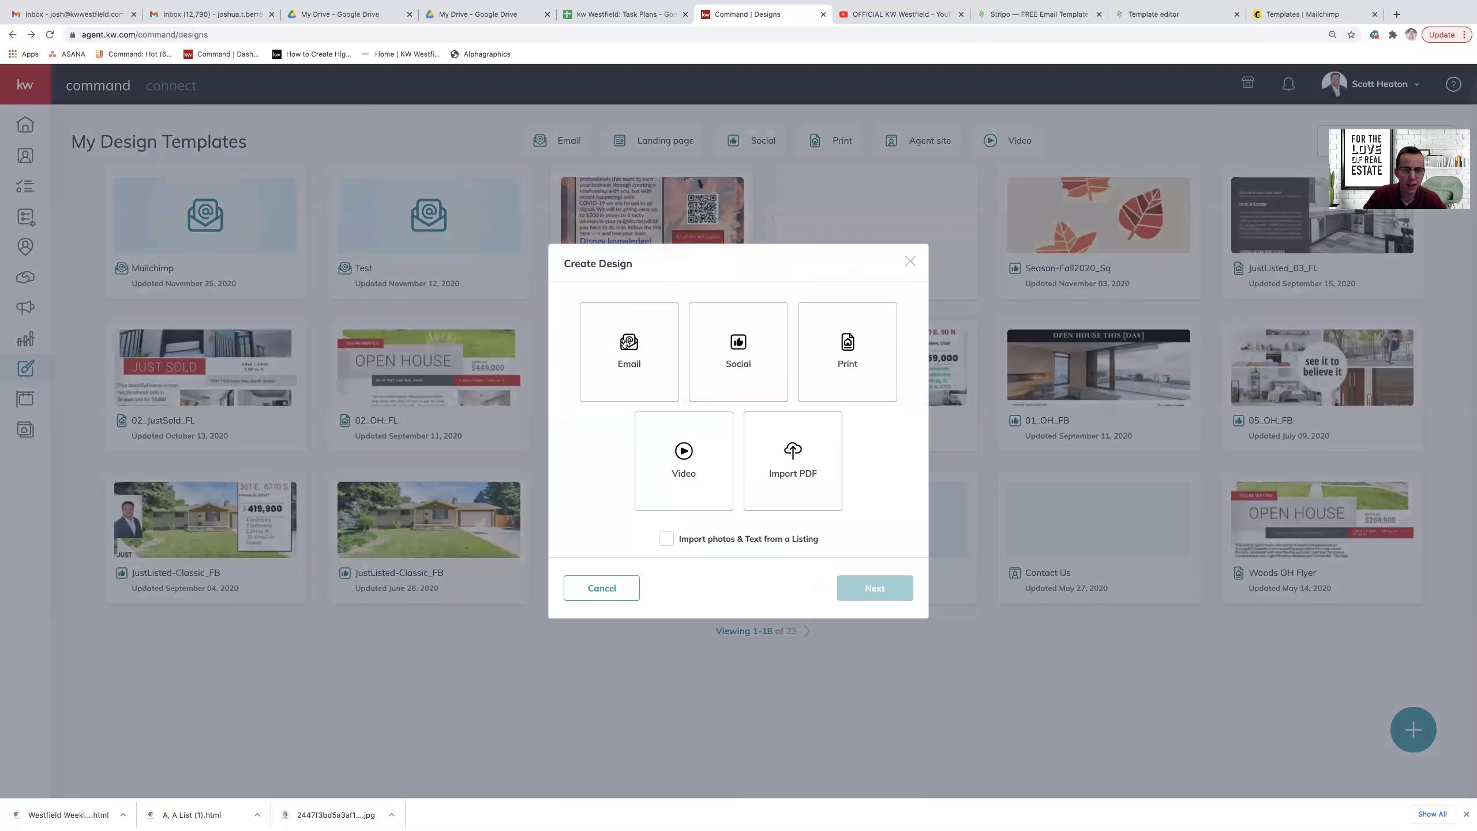
{"action": "left_click", "coordinate": [634, 389]}
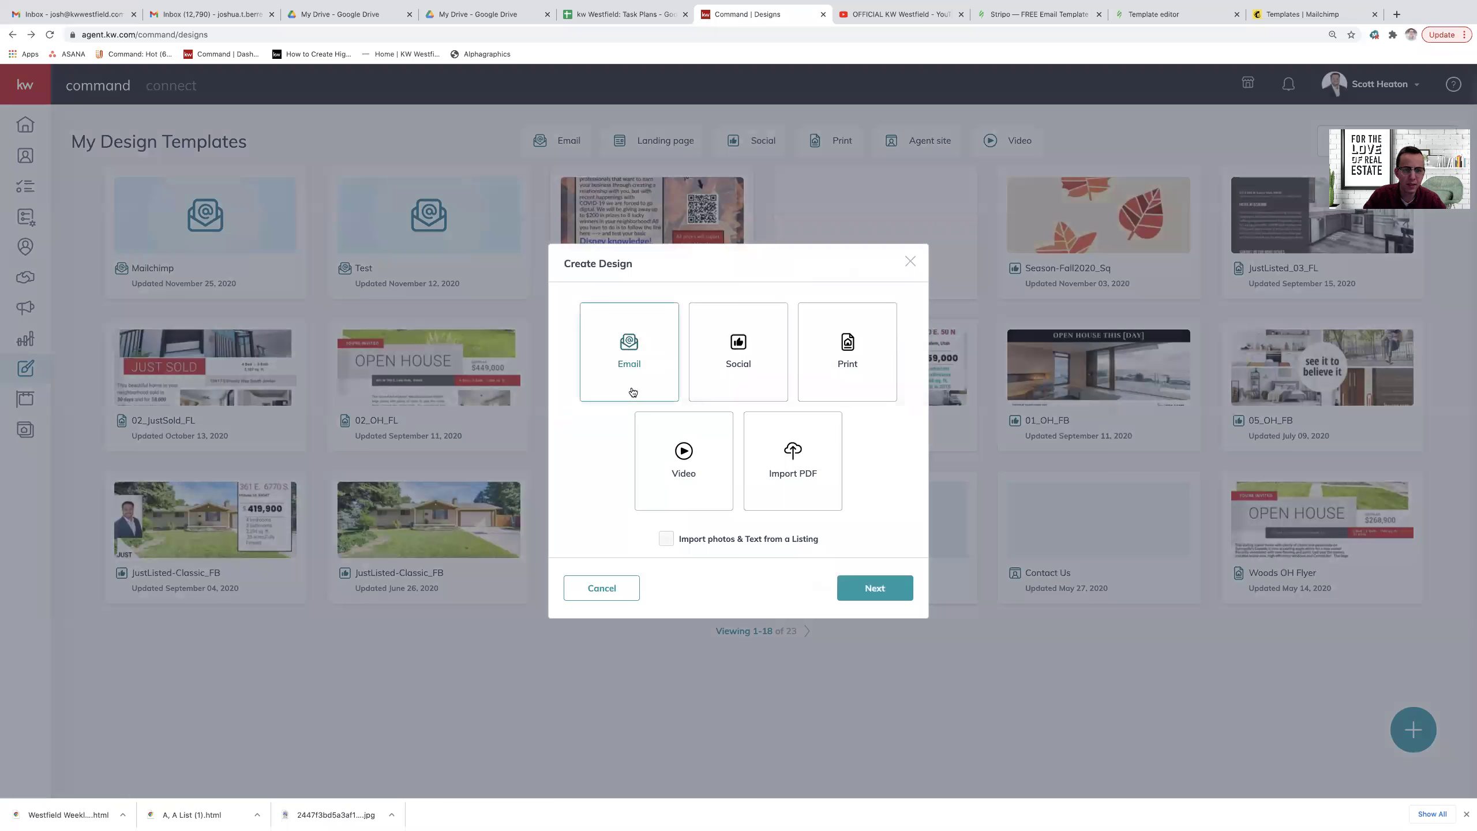
{"action": "left_click", "coordinate": [859, 583]}
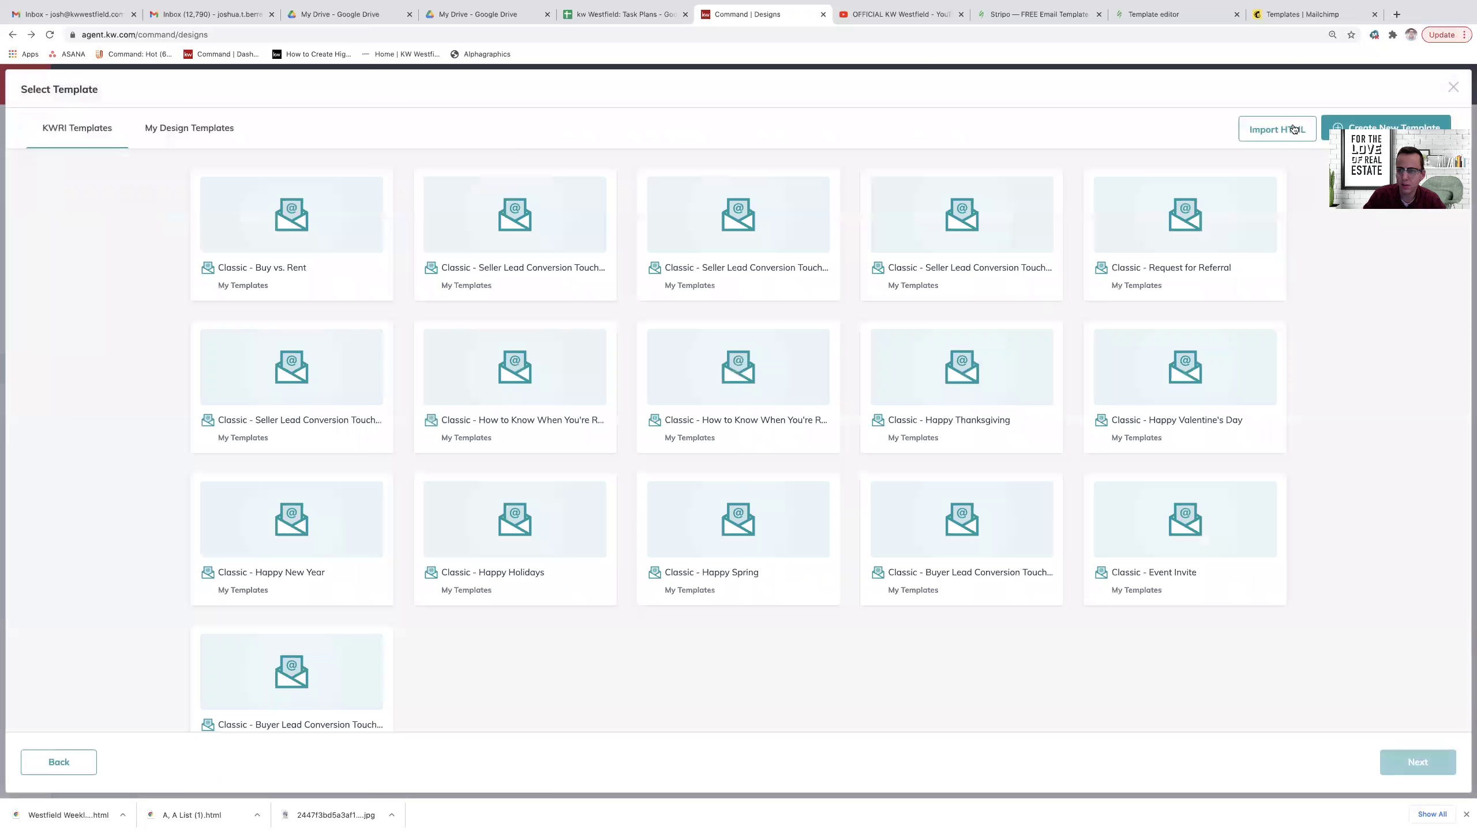
{"action": "left_click", "coordinate": [1292, 129]}
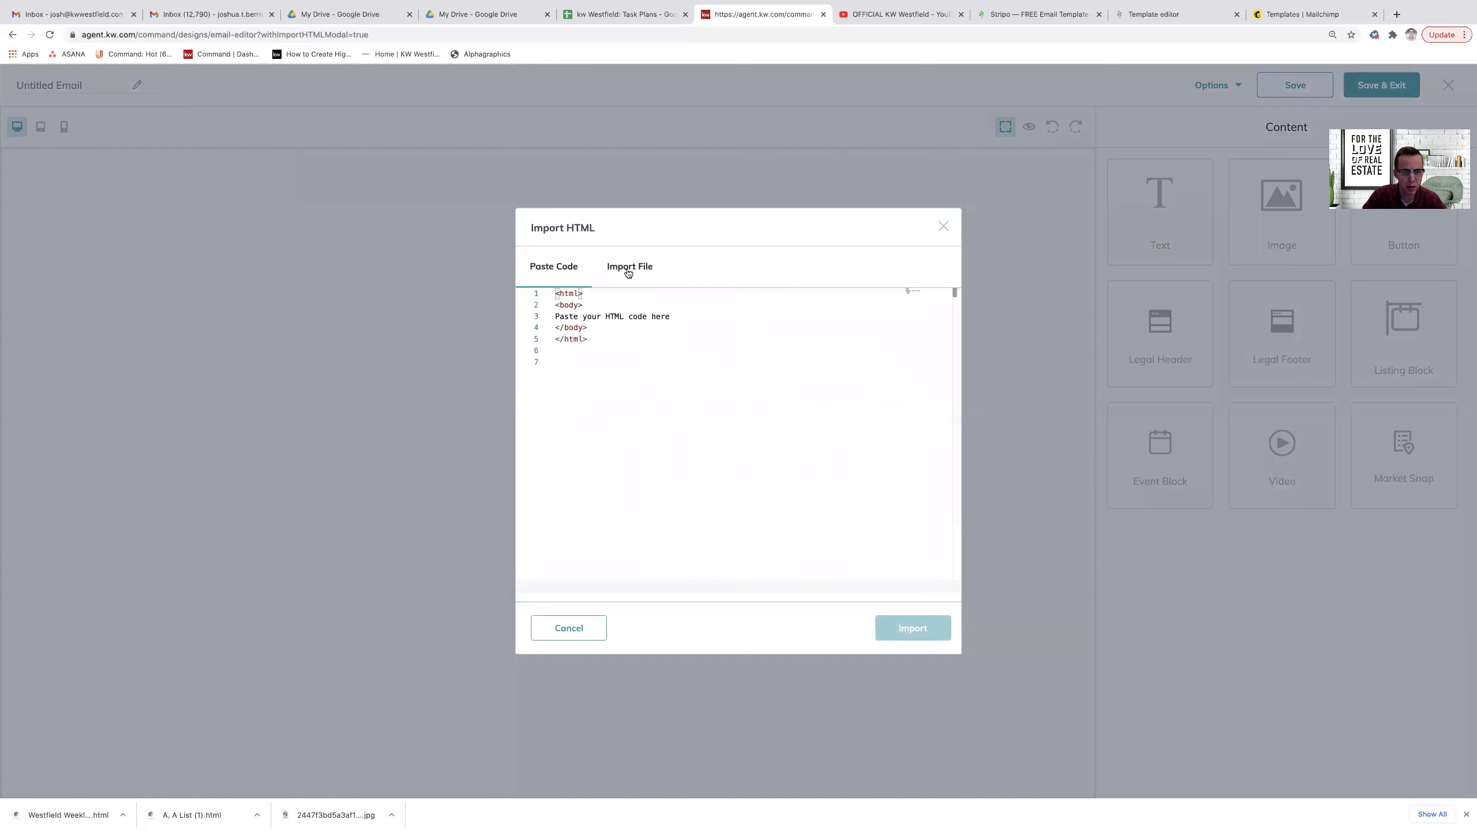
{"action": "left_click", "coordinate": [628, 269]}
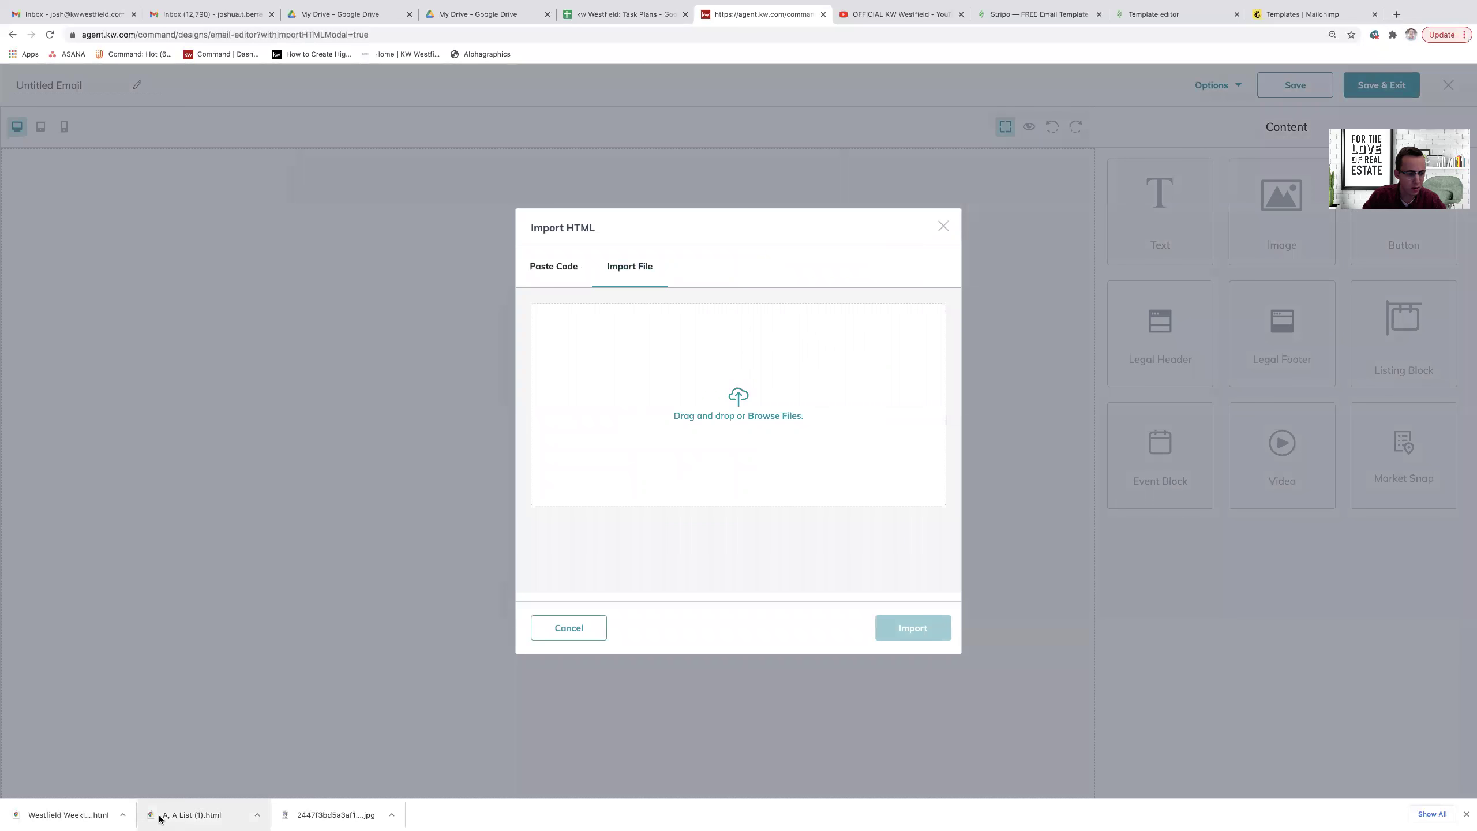
{"action": "left_click_drag", "start_coordinate": [162, 813], "coordinate": [617, 414]}
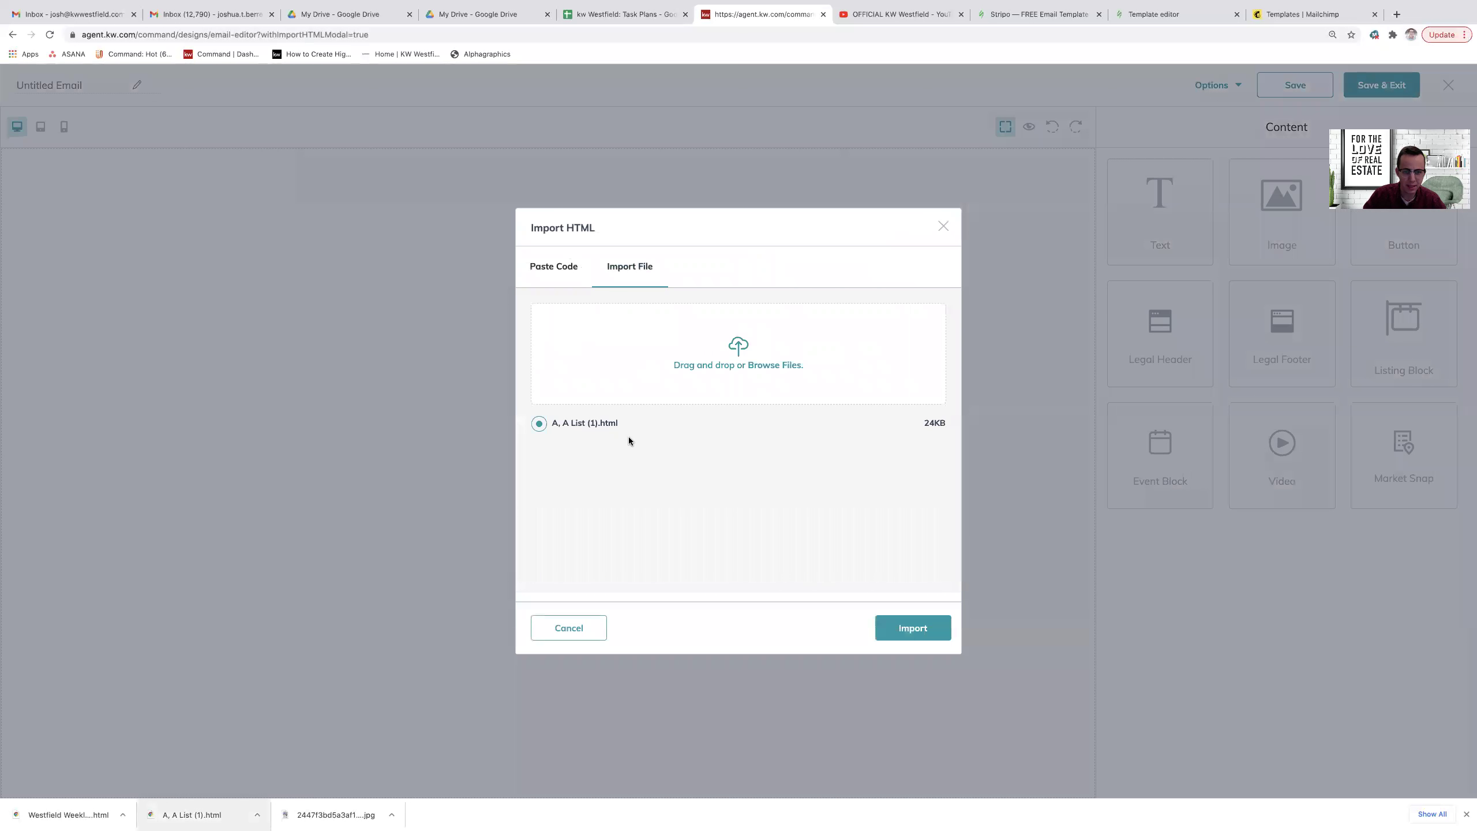
{"action": "left_click", "coordinate": [896, 629]}
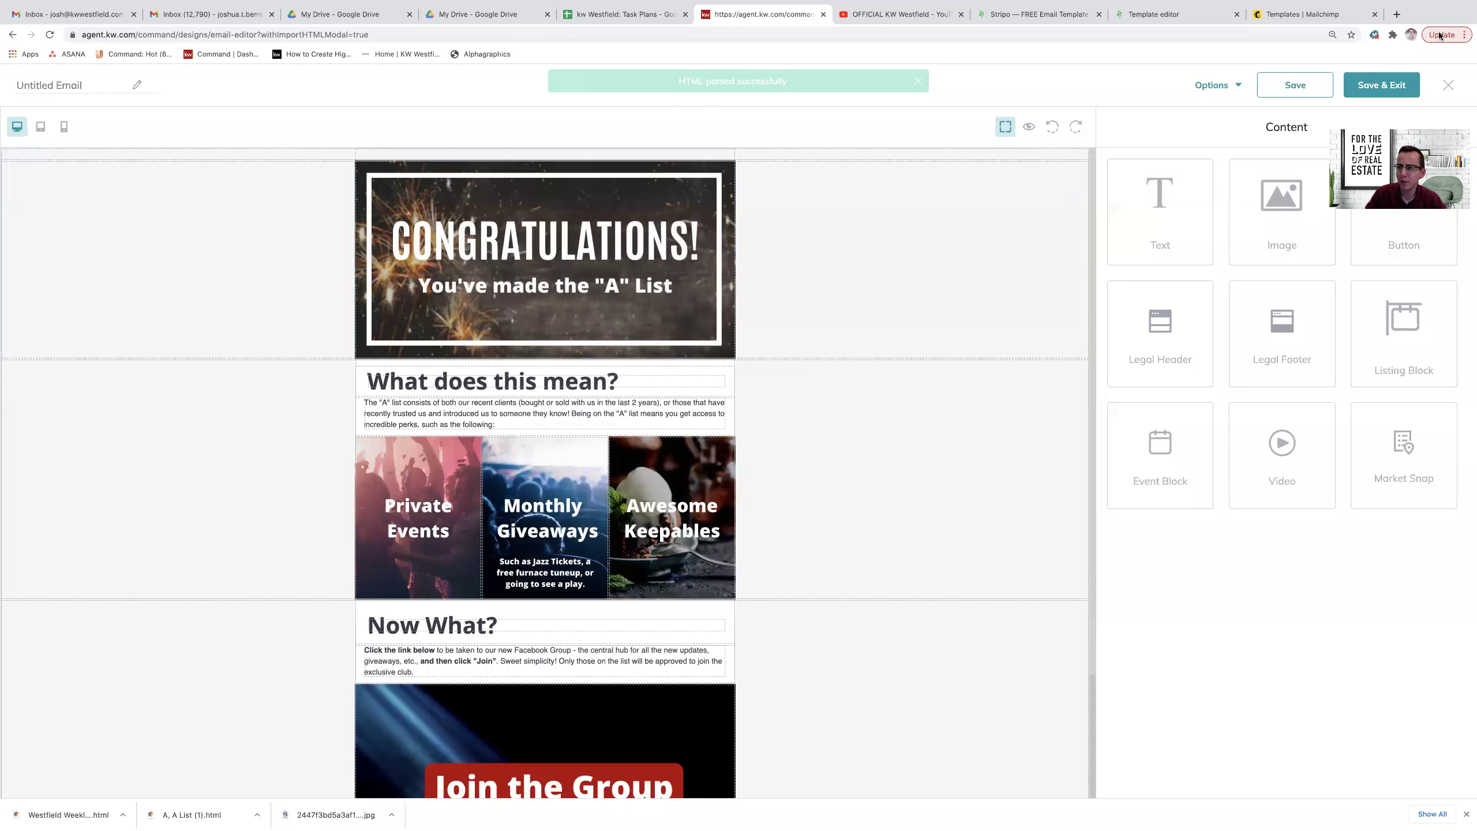
{"action": "left_click", "coordinate": [1448, 85]}
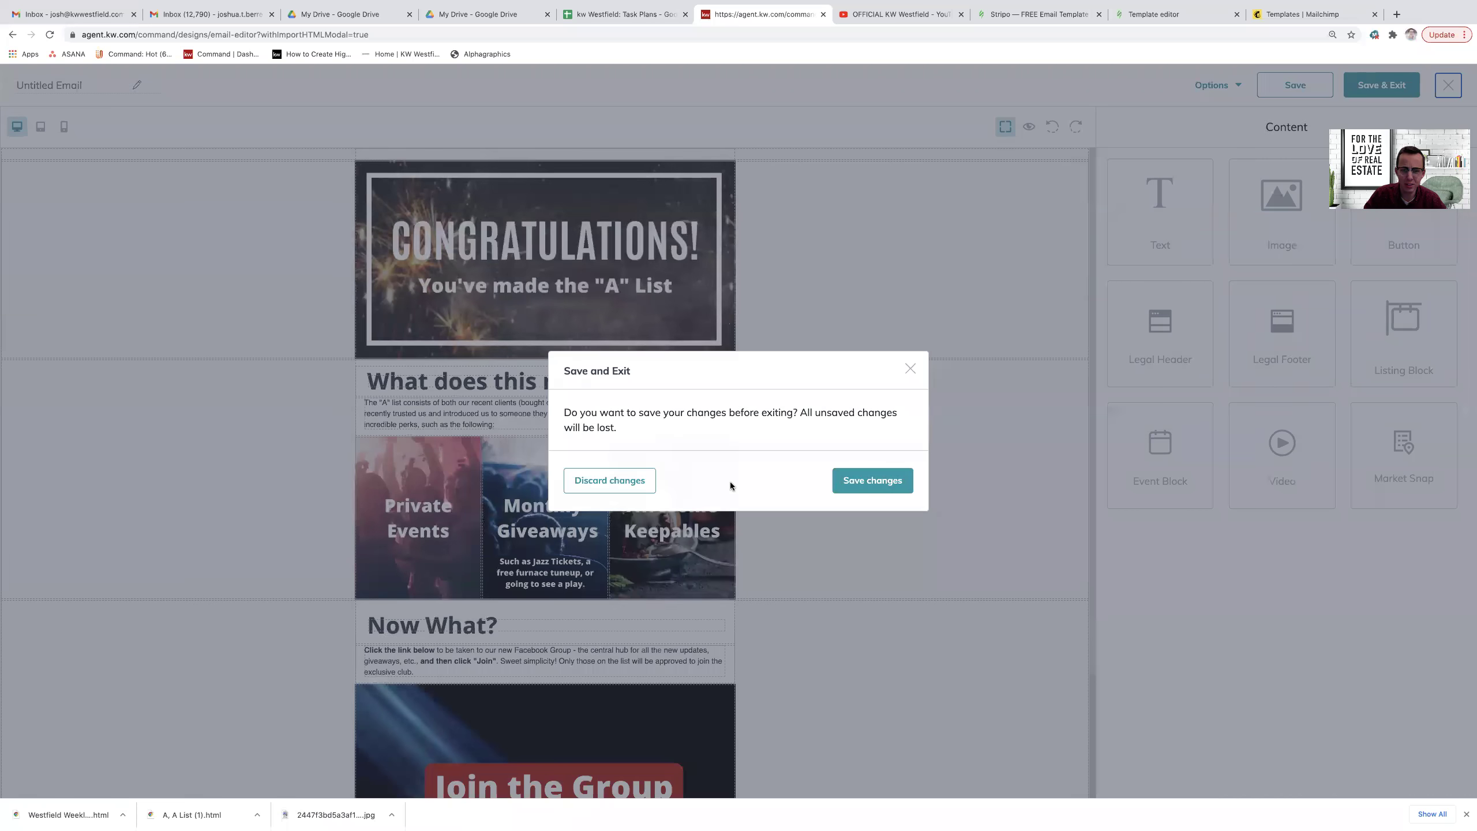
{"action": "left_click", "coordinate": [606, 490]}
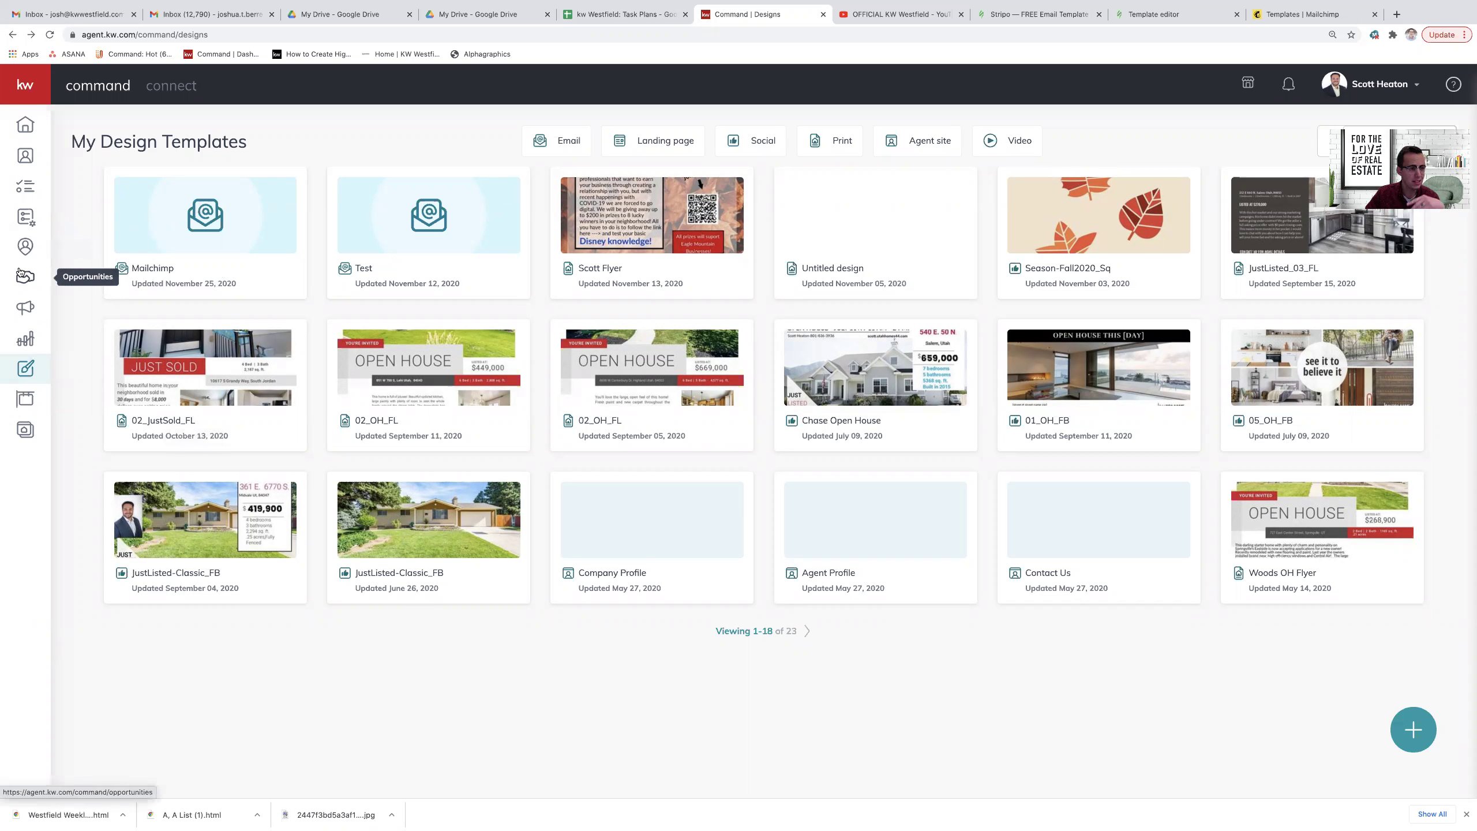
Step: Create an Email campaign named 'TEst' with the Brand Awareness goal and set it up
{"action": "left_click", "coordinate": [21, 313]}
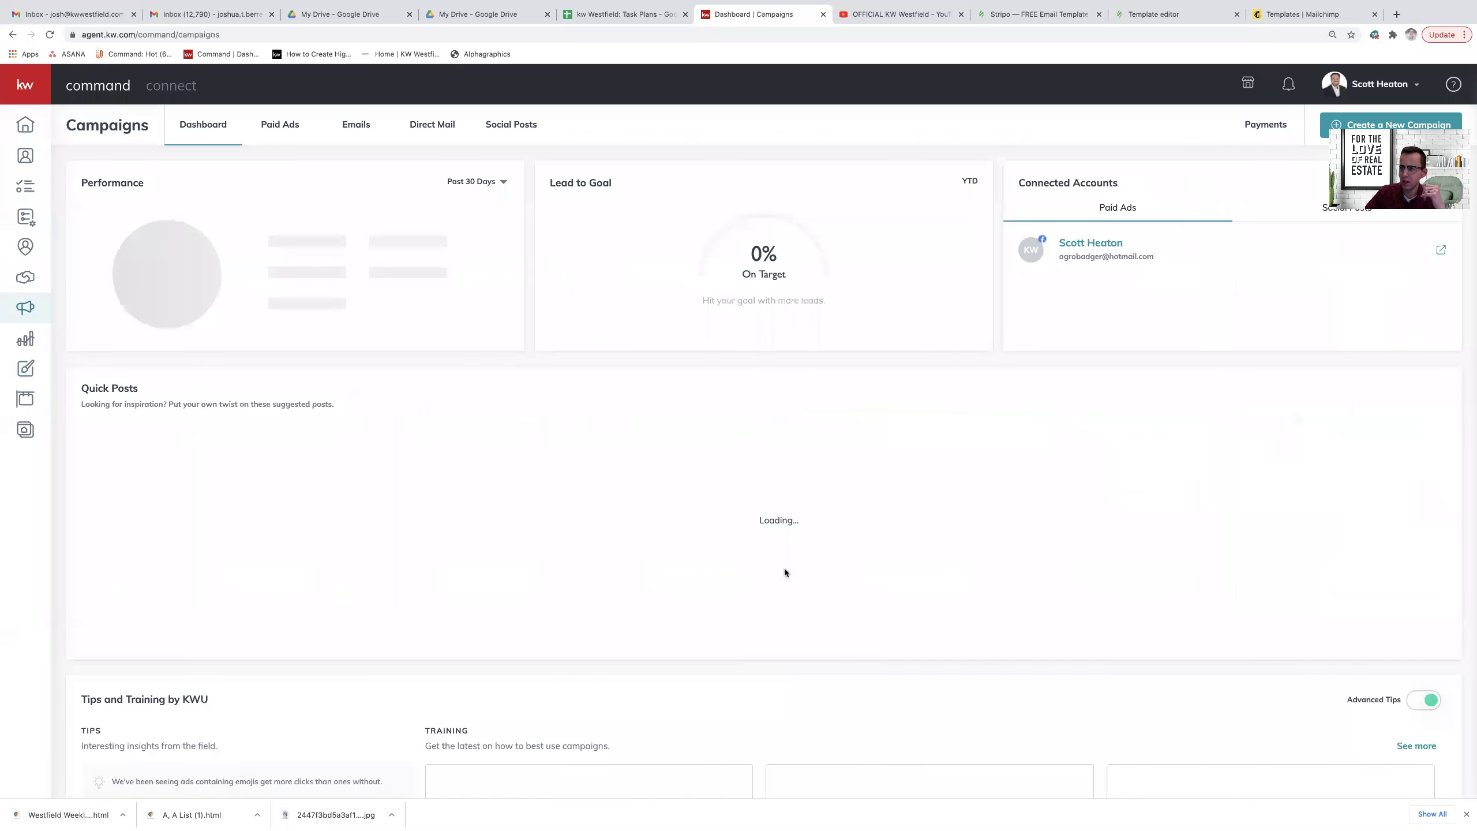
{"action": "left_click", "coordinate": [1327, 127]}
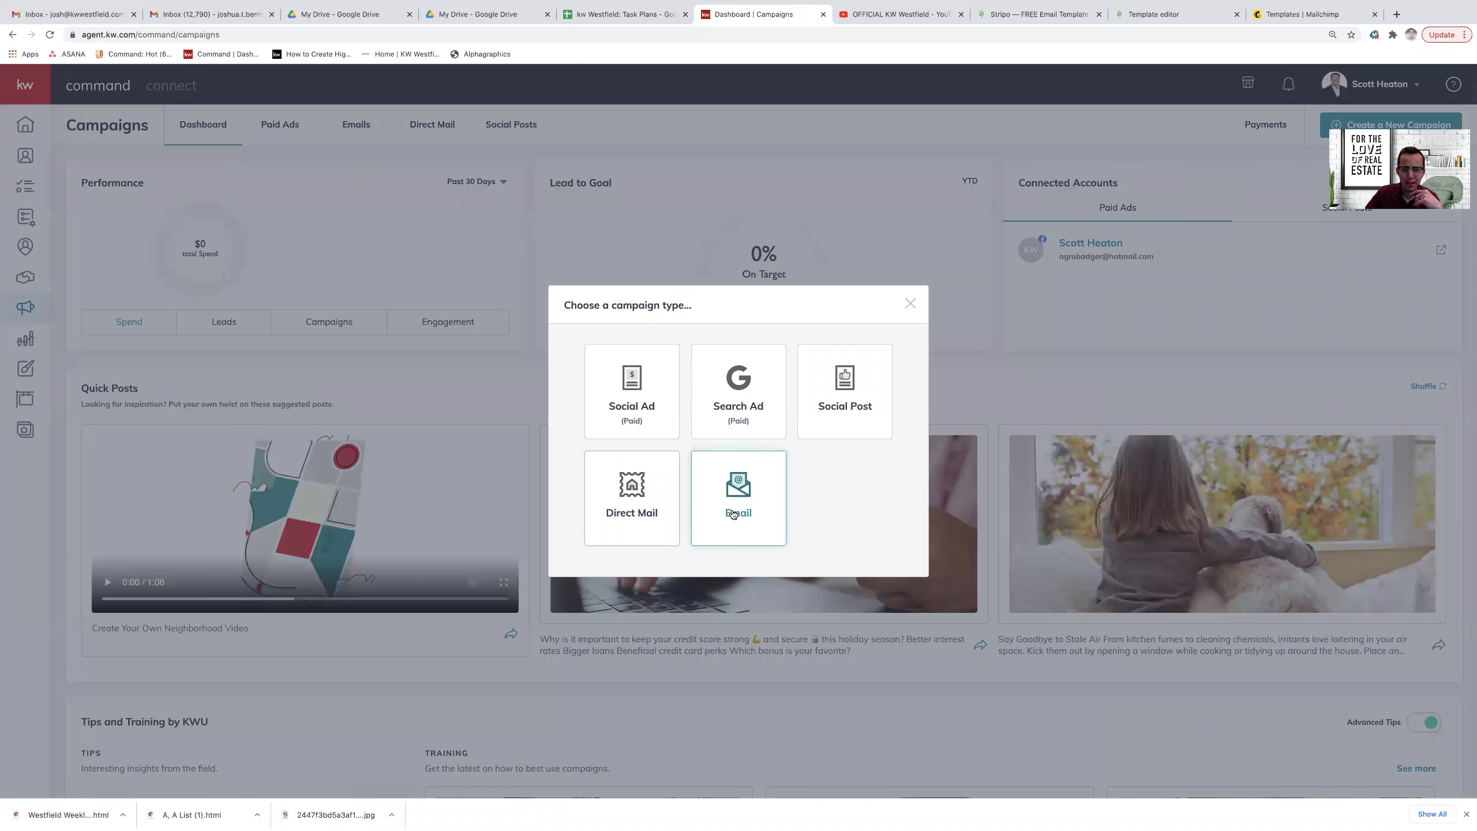
{"action": "left_click", "coordinate": [733, 514]}
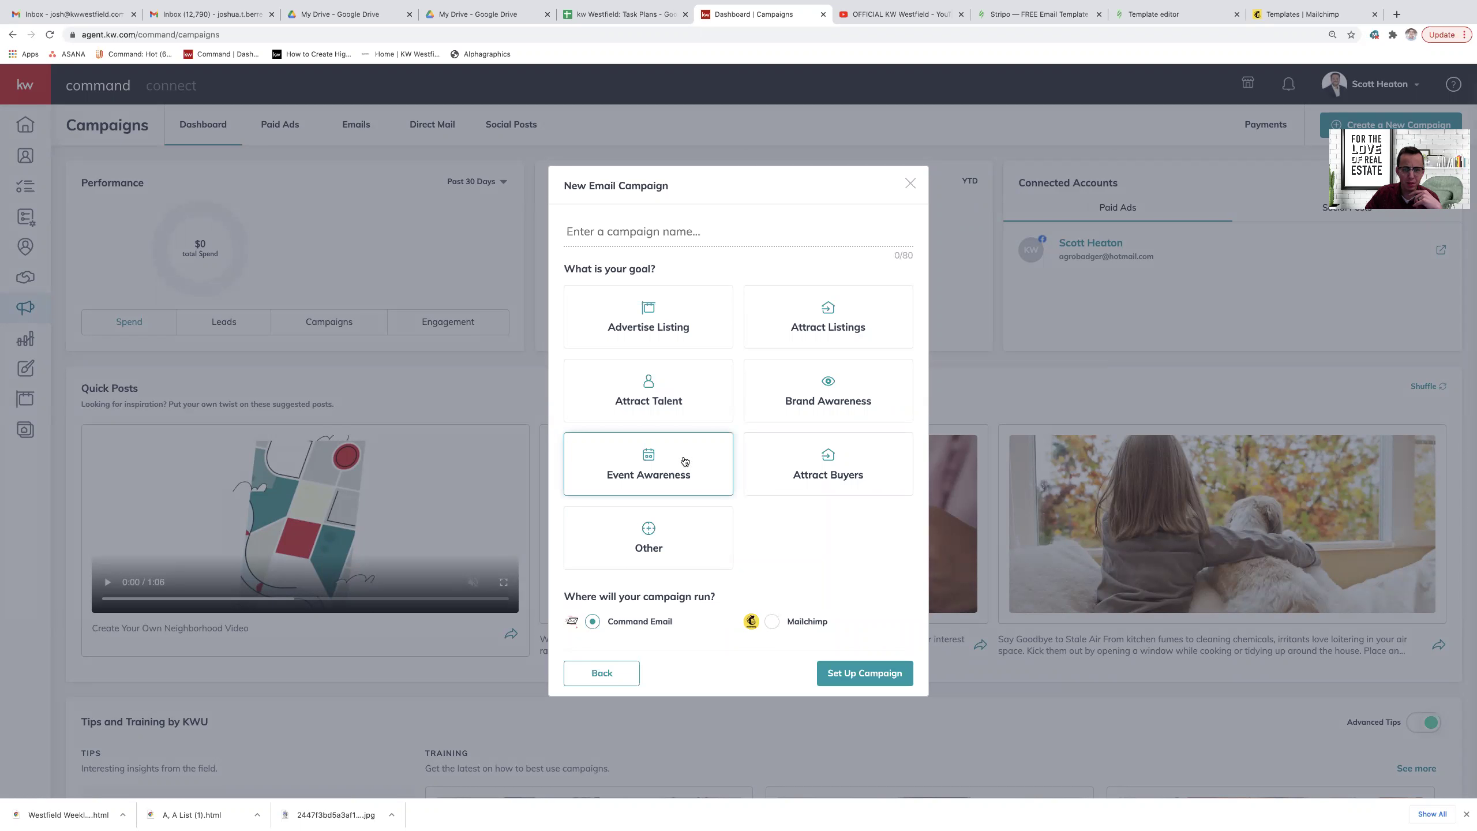
{"action": "left_click", "coordinate": [788, 394]}
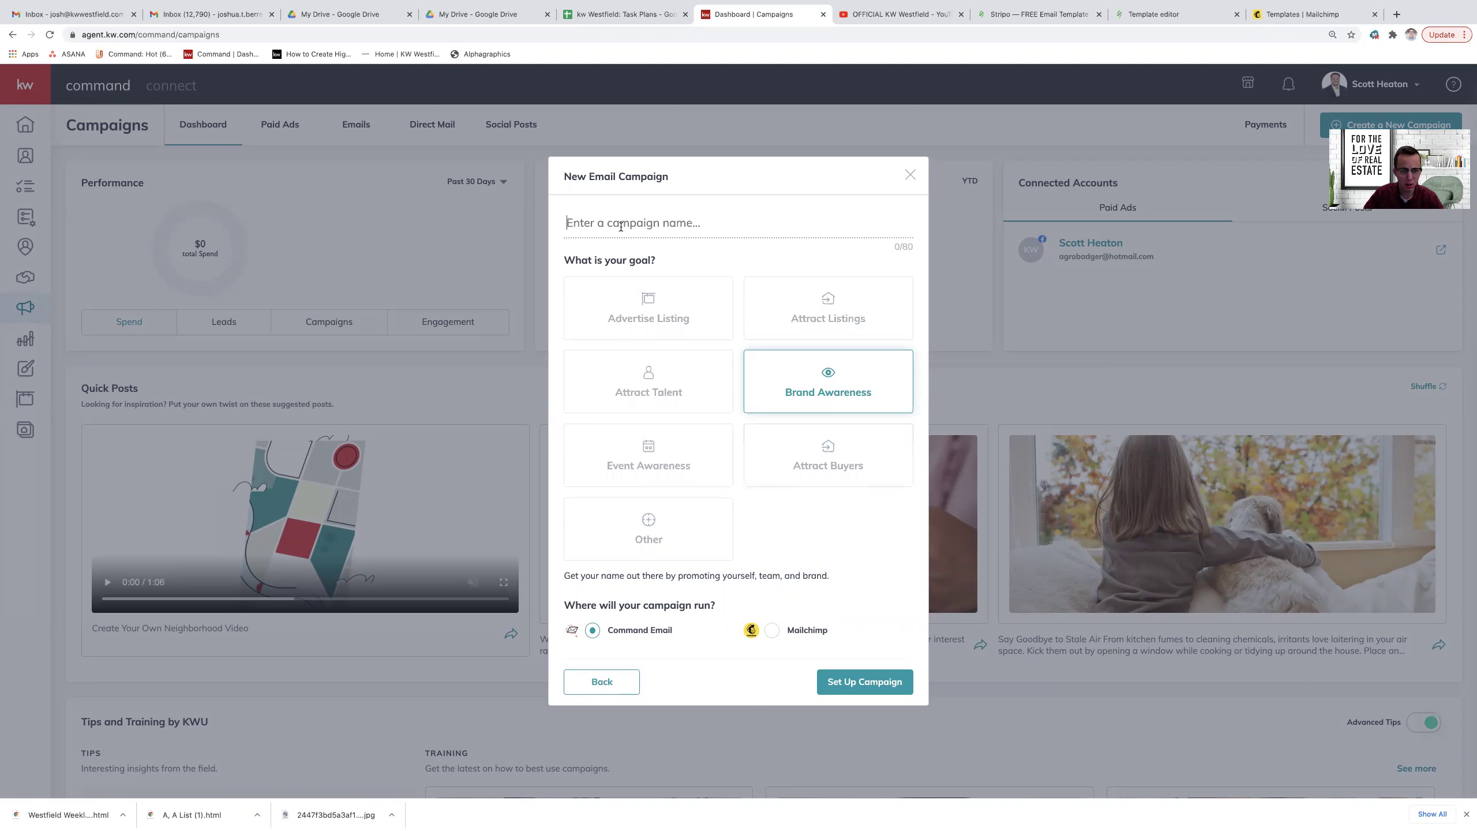
{"action": "type", "text": "TEst"}
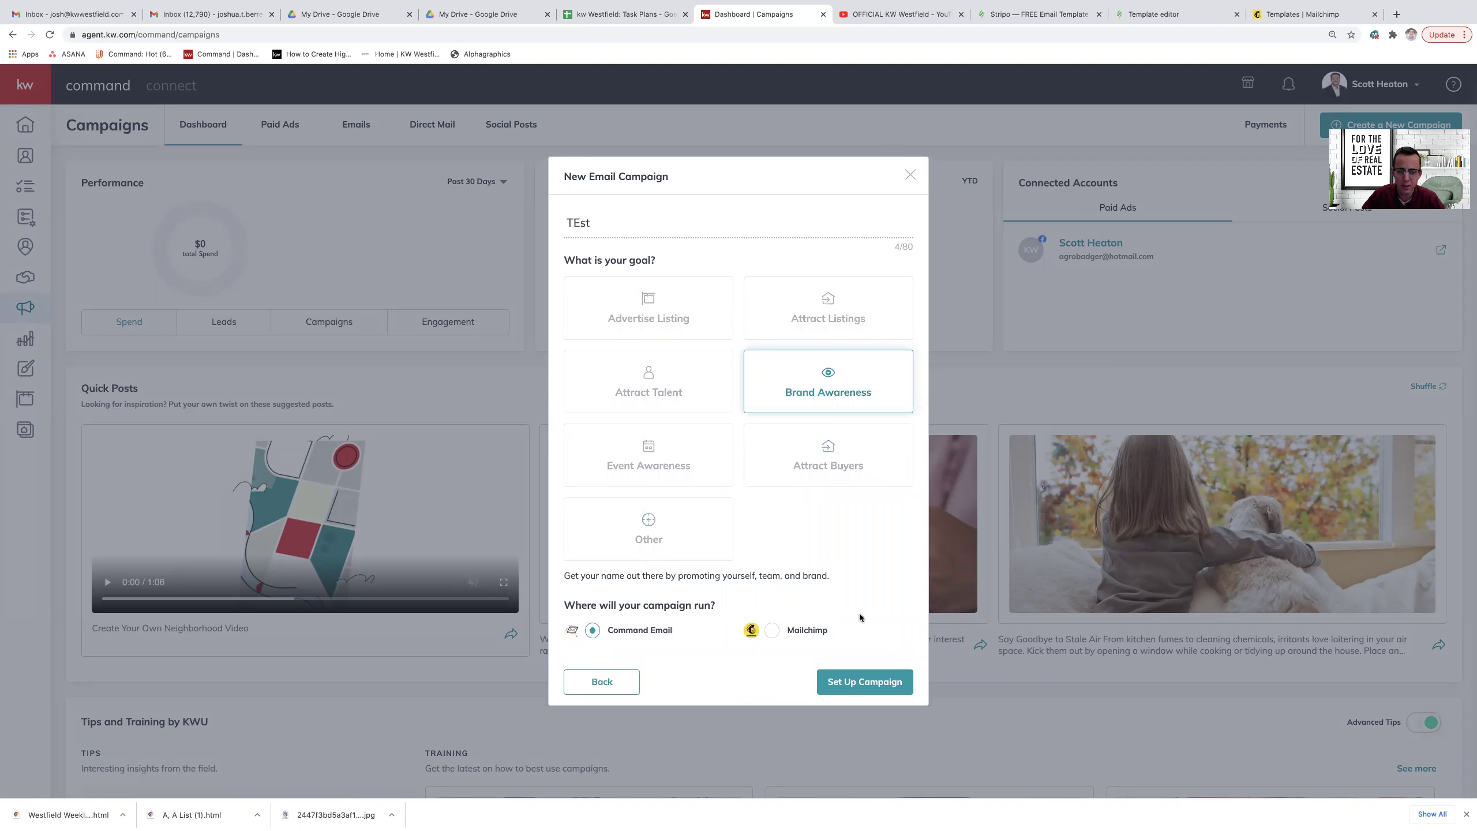
{"action": "left_click", "coordinate": [866, 682]}
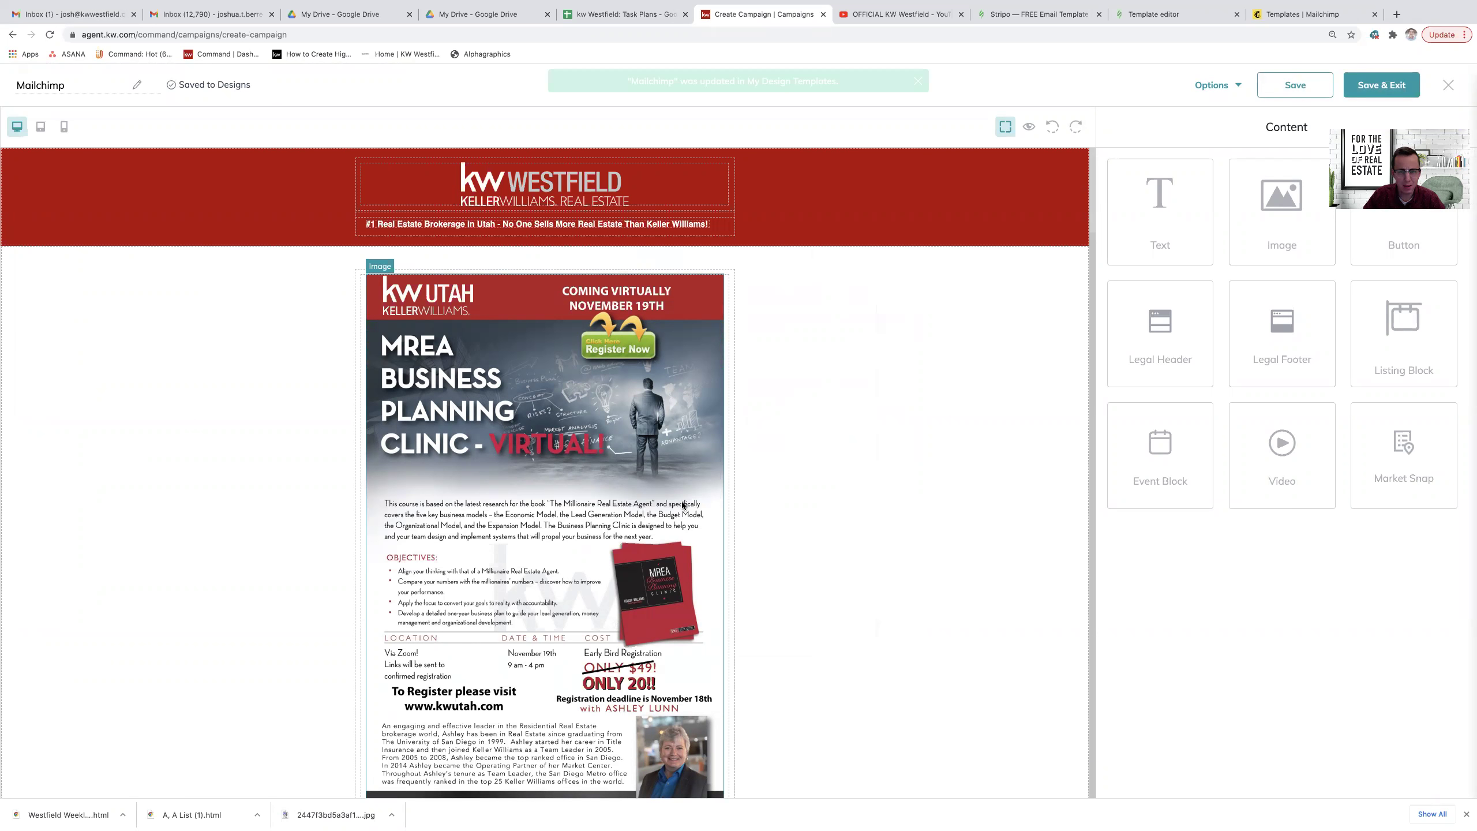
Step: Save the Mailchimp design and close the editor, keeping changes, back to Email Configuration Steps
{"action": "left_click", "coordinate": [1289, 87]}
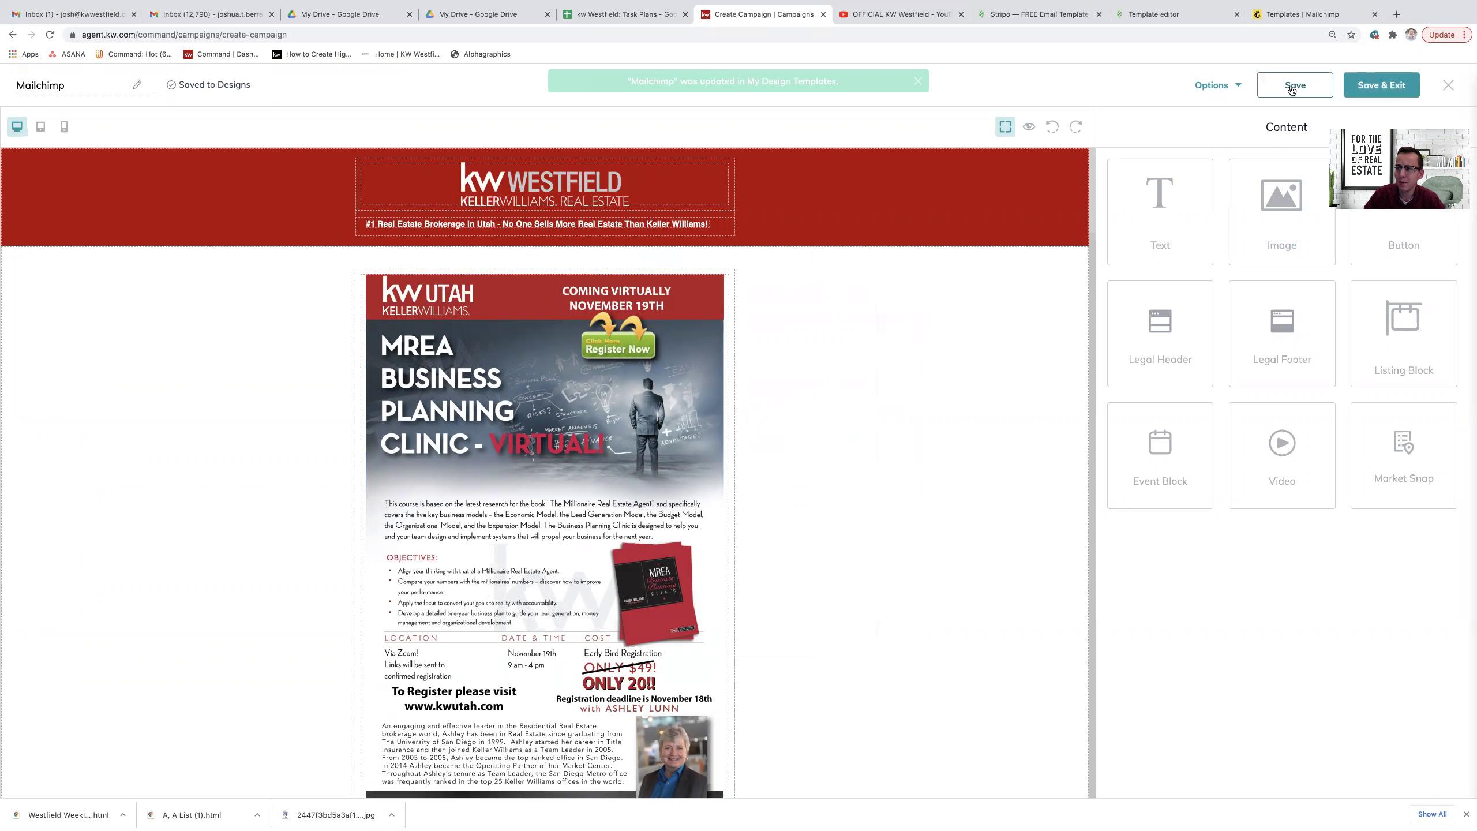
{"action": "left_click", "coordinate": [1449, 86]}
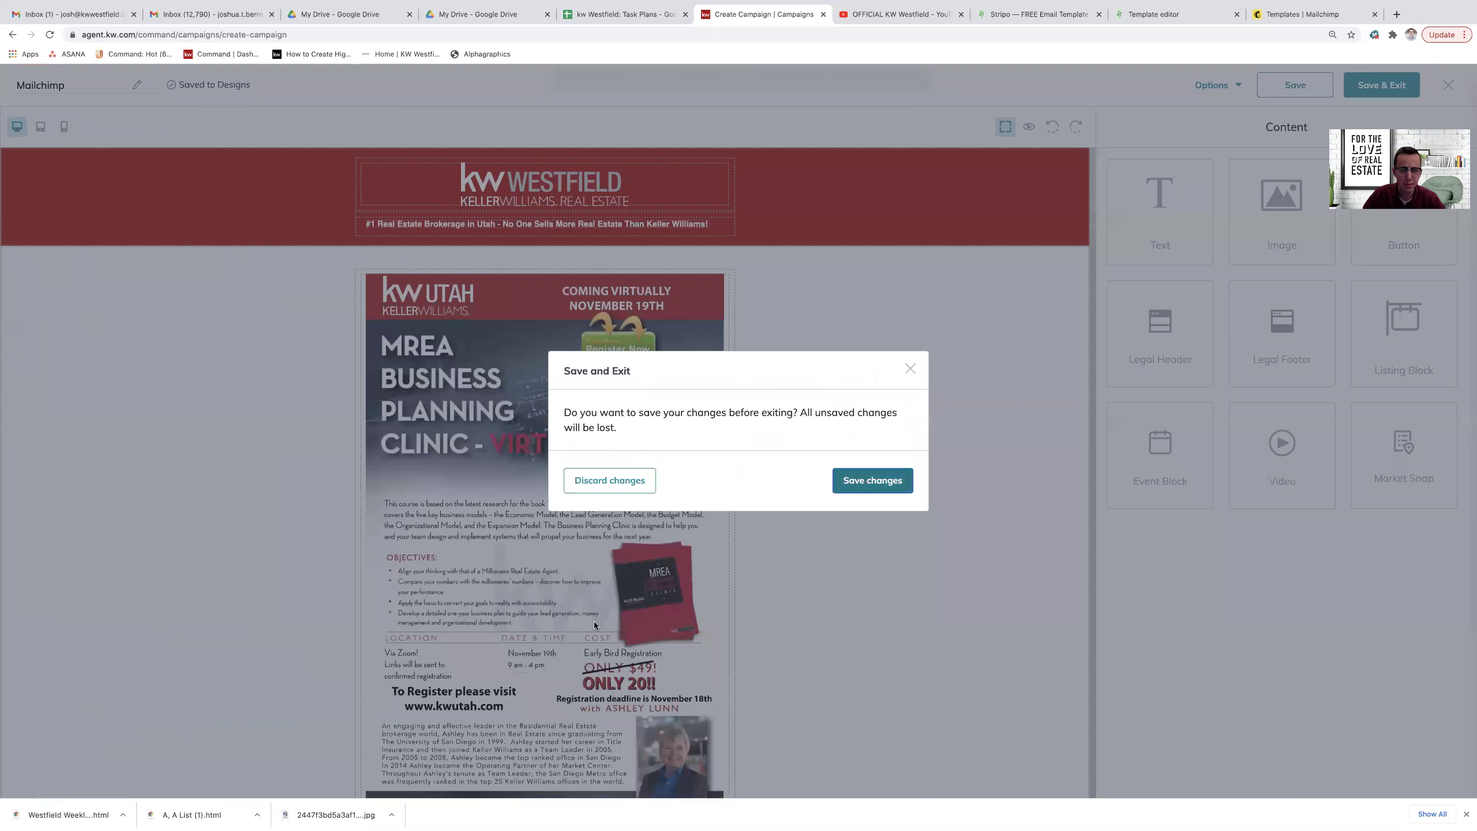
{"action": "key", "text": "Return"}
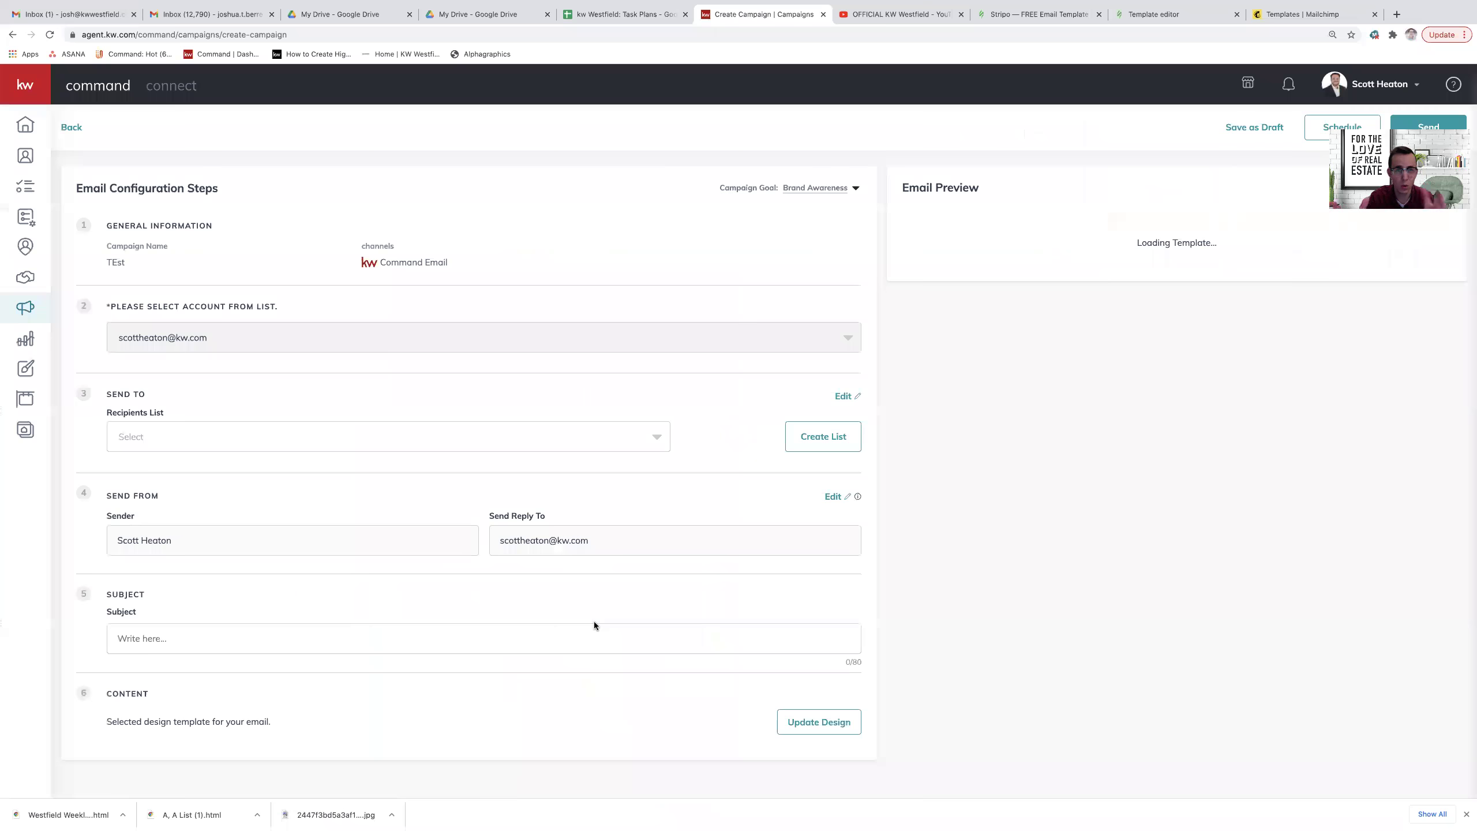